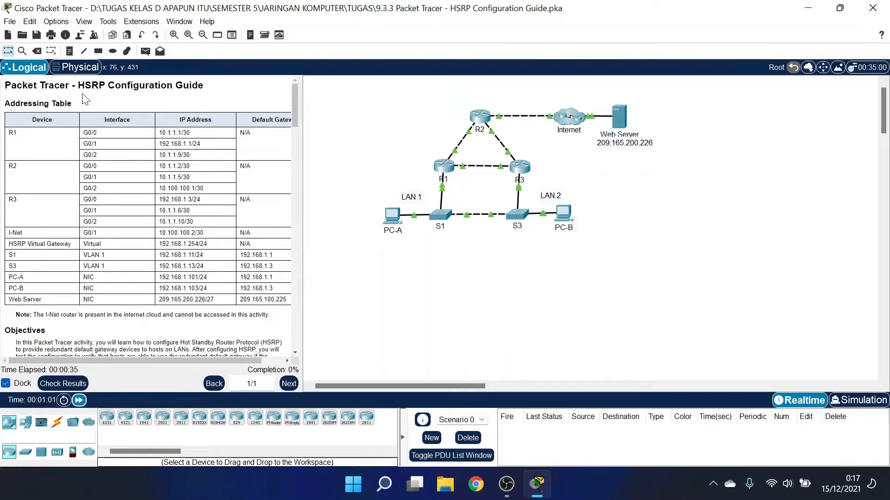
Trace the route from PC-A to the Web Server by running tracert 209.165.200.226 in its command prompt.
scroll(147, 259, down, 10)
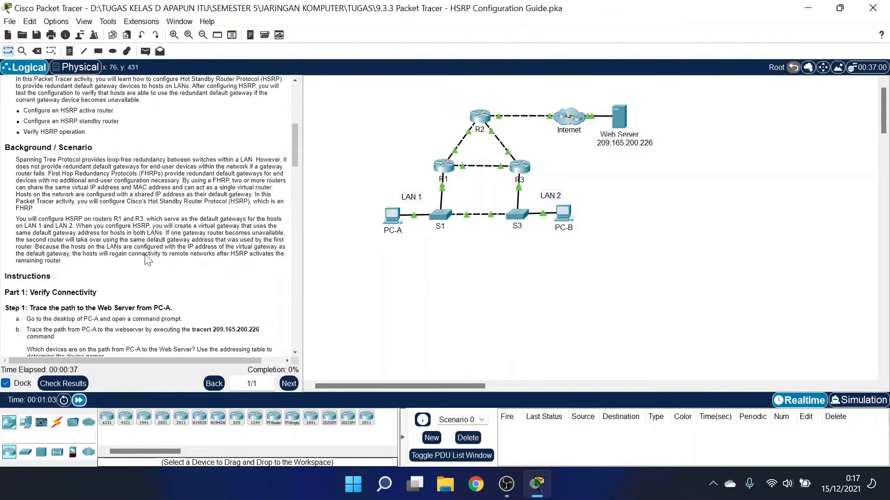
scroll(147, 259, down, 3)
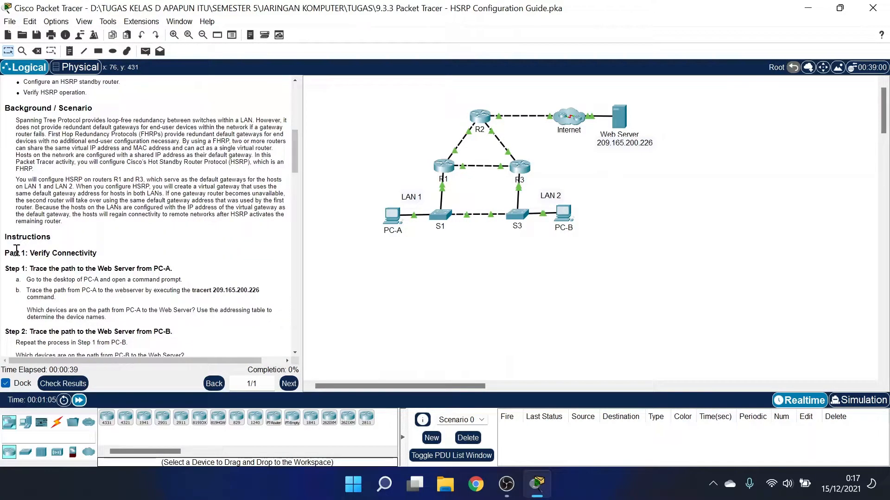
scroll(44, 257, down, 3)
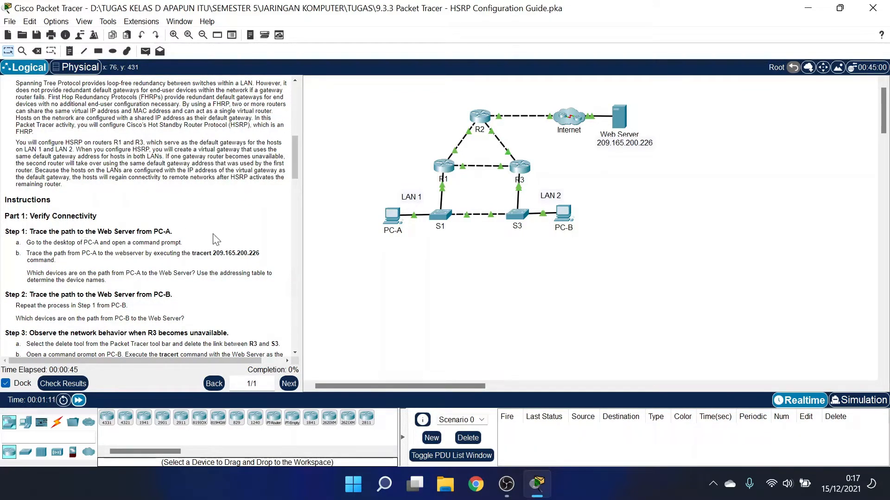
click(393, 218)
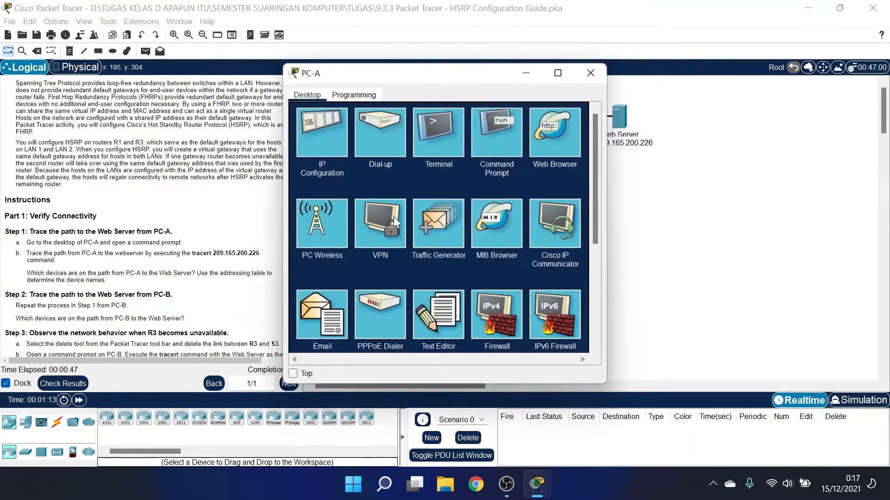
click(488, 133)
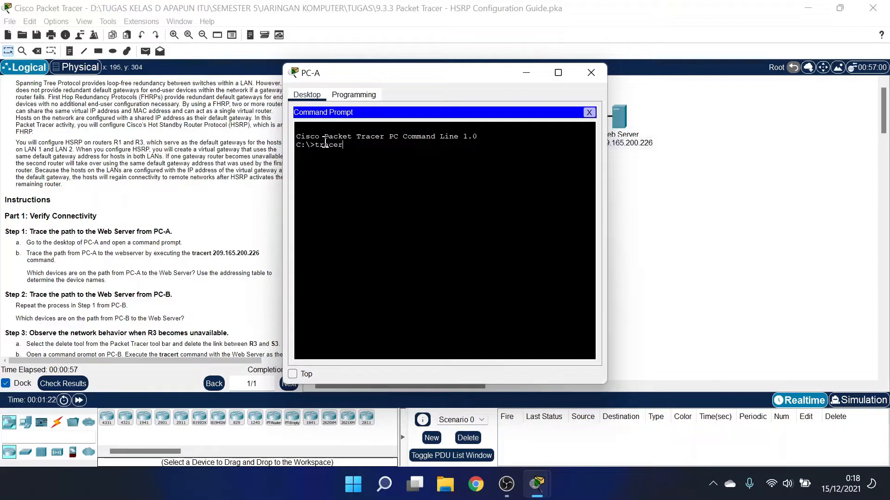
text(209.165.200.226)
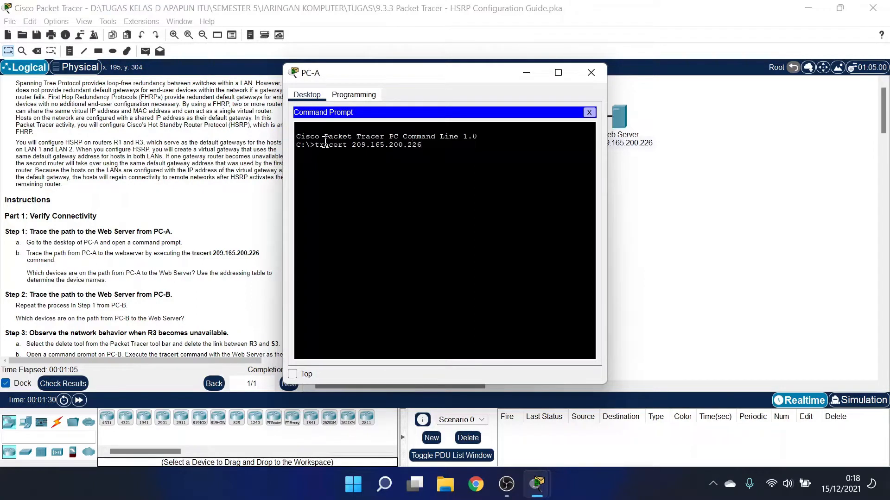
key(Return)
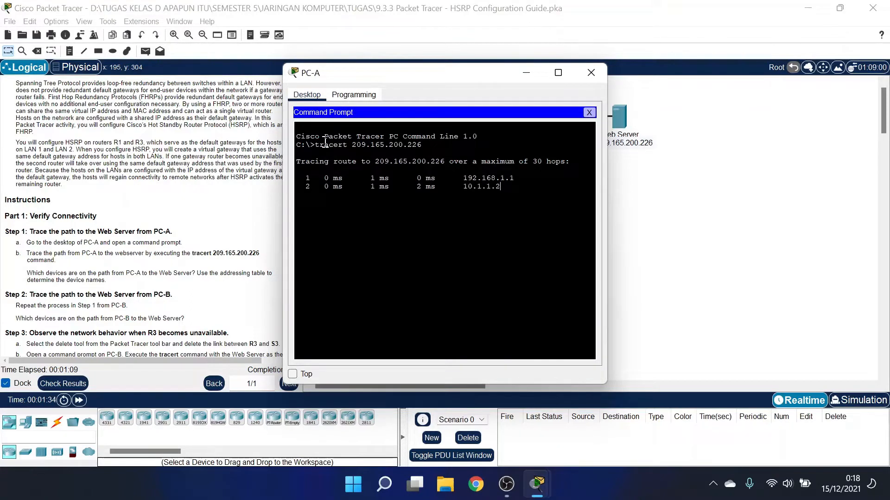
Compare the hops of PC-A's trace with the addressing table to identify the devices on the path.
drag(400, 74, 504, 78)
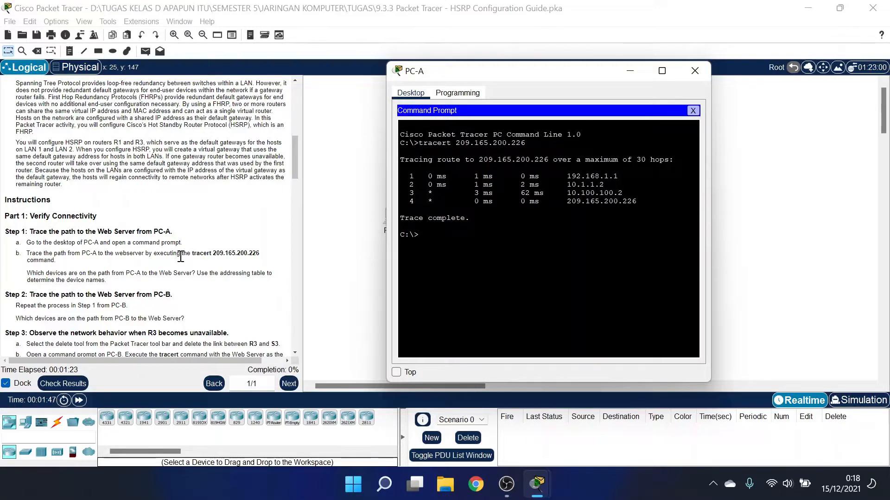
scroll(172, 228, up, 10)
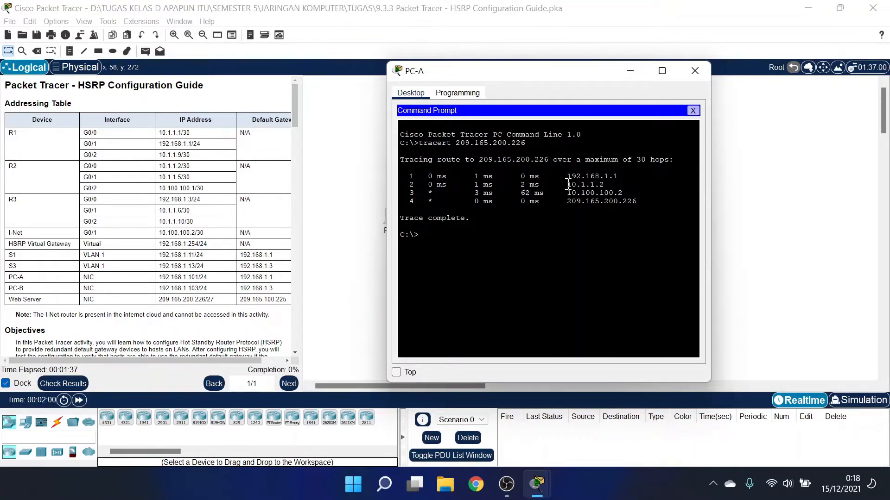
click(638, 75)
Trace the route from PC-B to the Web Server by running tracert 209.165.200.226 in its command prompt.
scroll(236, 298, down, 8)
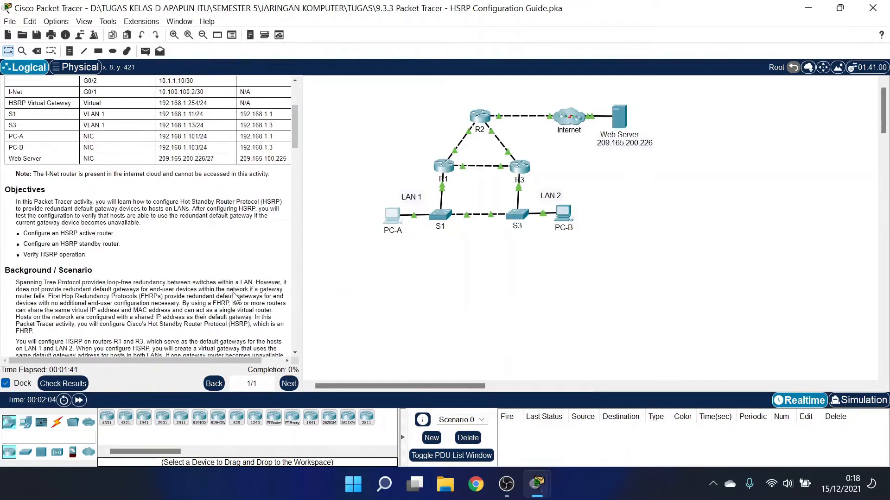
scroll(236, 298, down, 5)
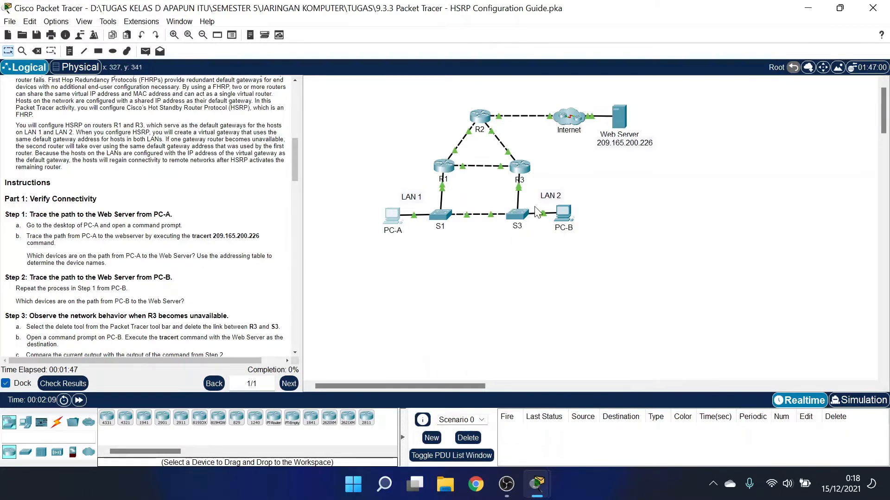
click(556, 218)
click(493, 158)
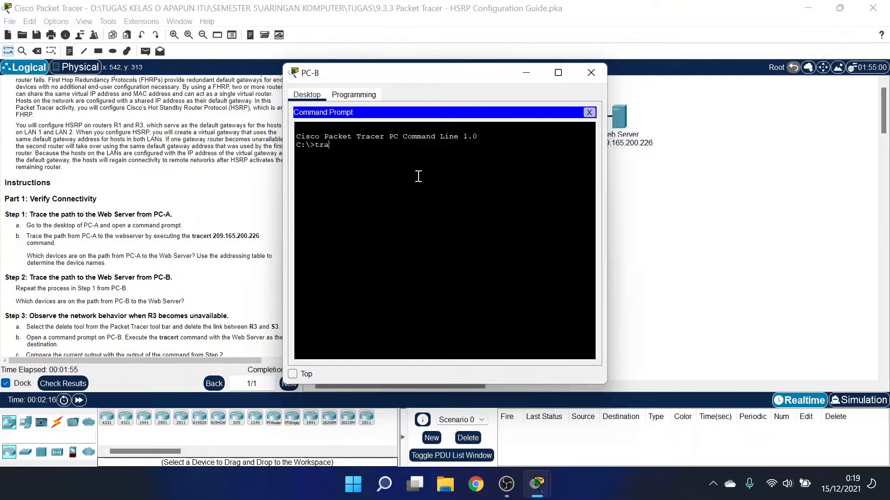
text(tracert 209.165.200.226)
key(Return)
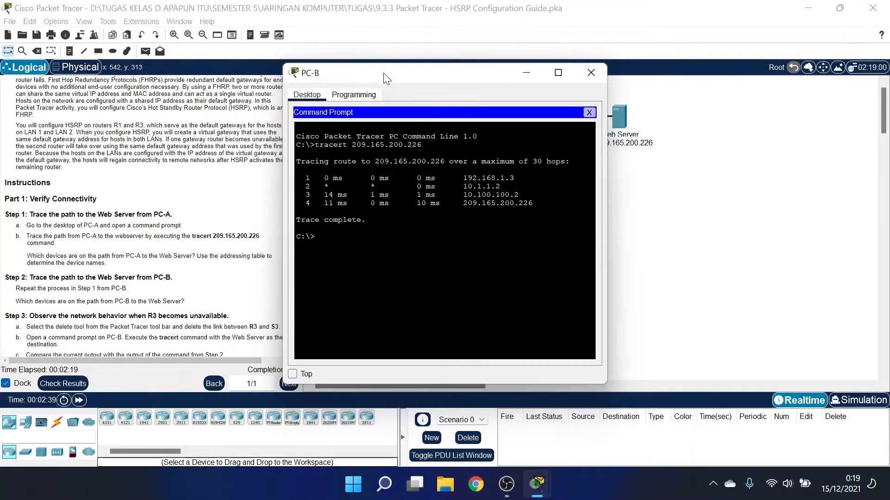
Compare the hops of PC-B's trace with the addressing table to identify the devices on the path.
drag(384, 74, 490, 61)
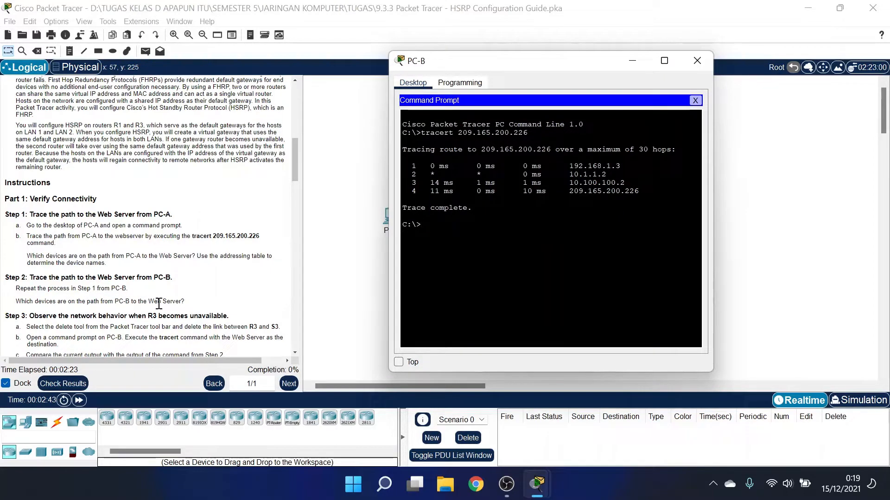
scroll(178, 306, up, 10)
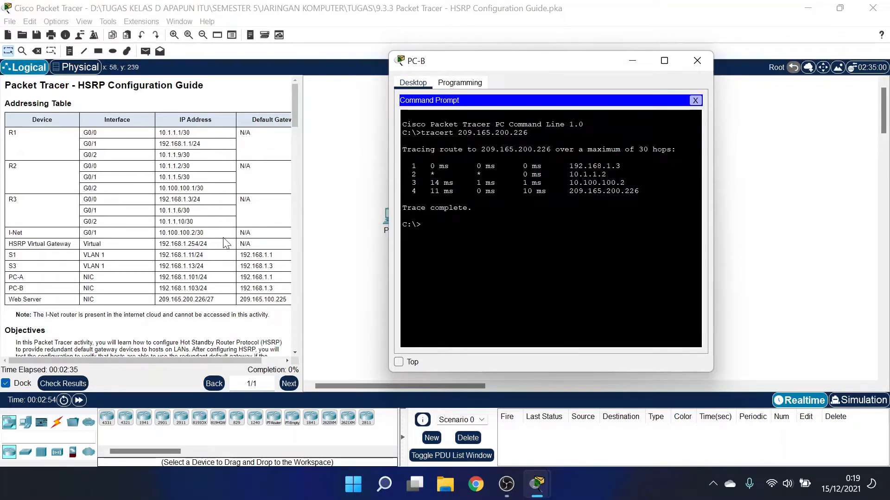
click(633, 63)
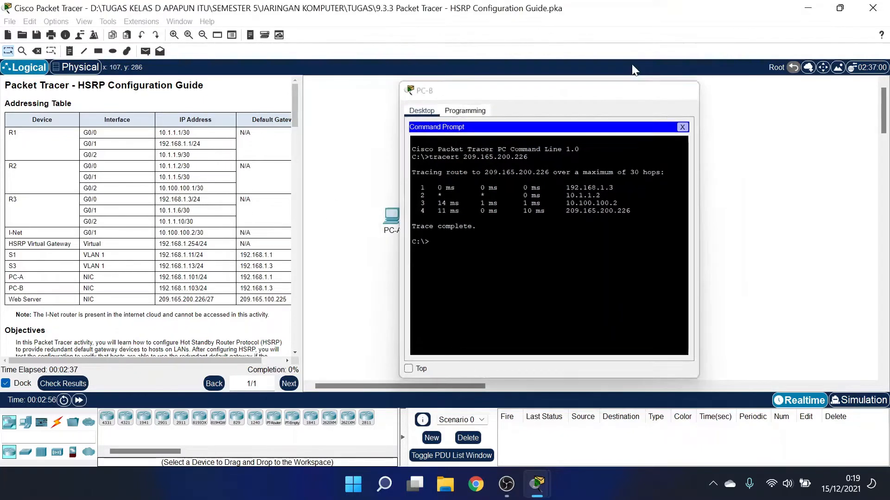
Delete the link between R3 and S3, keeping PC-B in the topology.
scroll(186, 299, down, 5)
scroll(186, 300, down, 8)
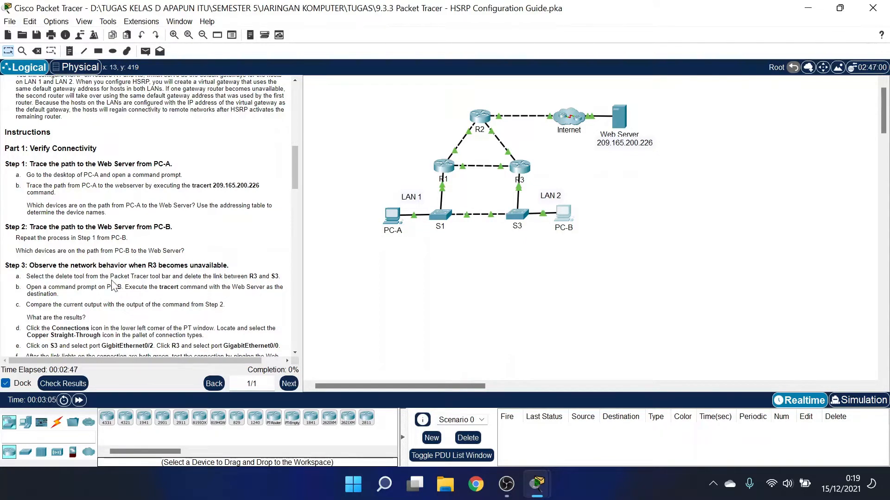
scroll(113, 285, down, 3)
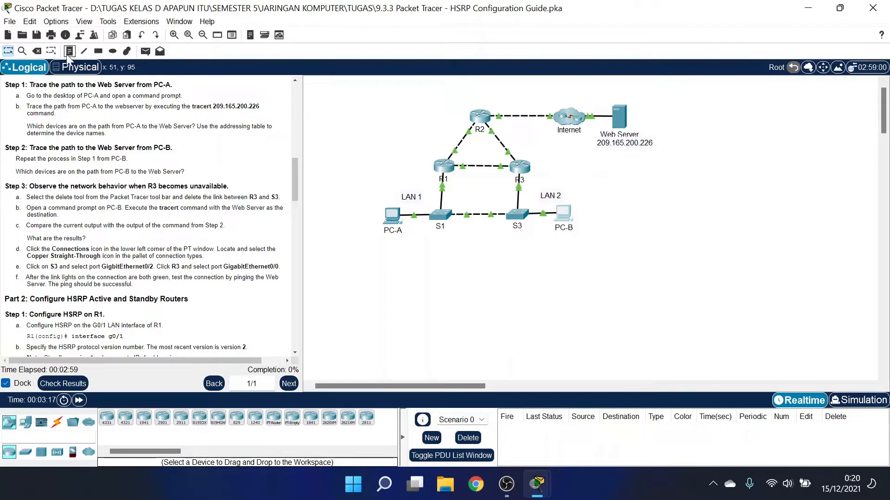
click(37, 50)
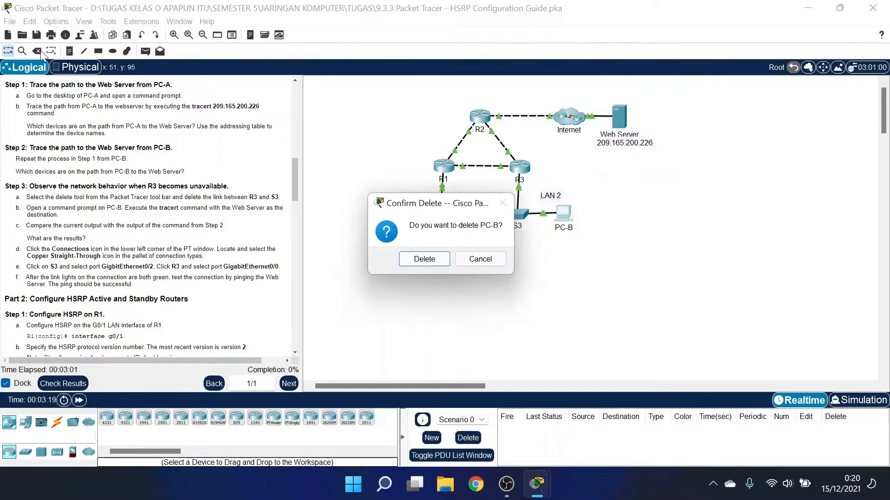
click(477, 261)
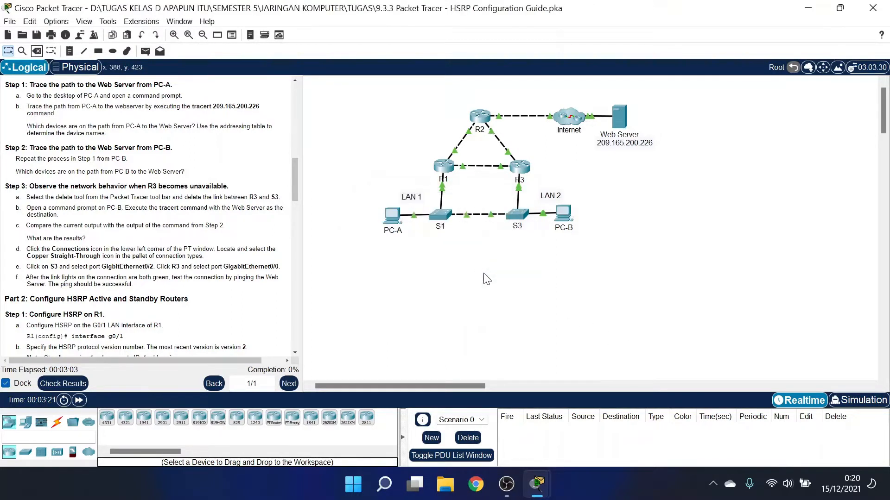
click(37, 51)
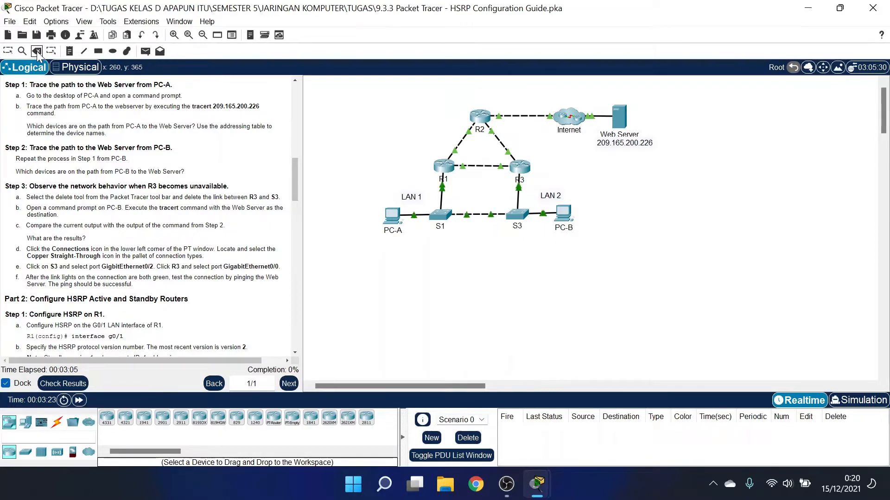
click(516, 202)
key(Escape)
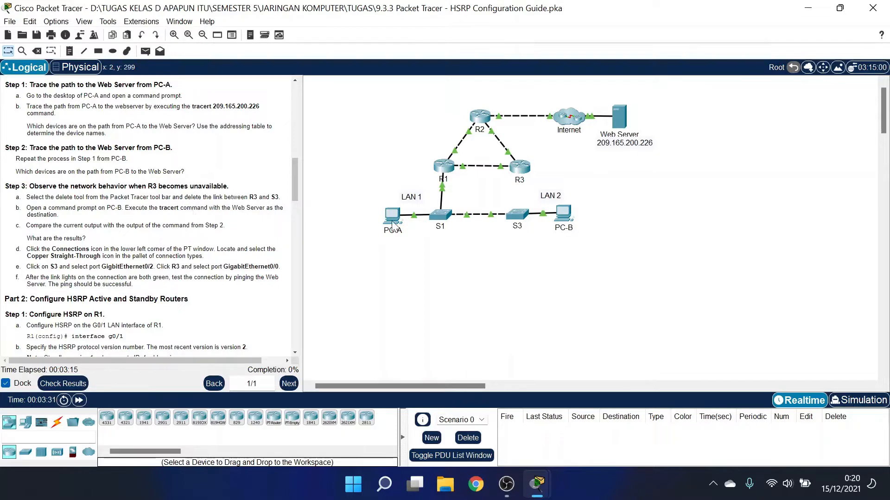
Repeat tracert 209.165.200.226 from PC-B and fast-forward the simulation time until the trace completes.
click(563, 214)
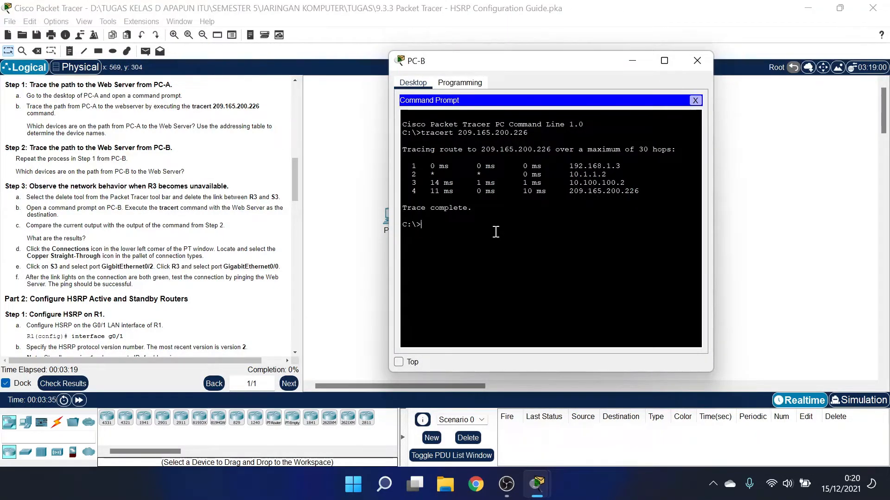
key(Up)
key(Return)
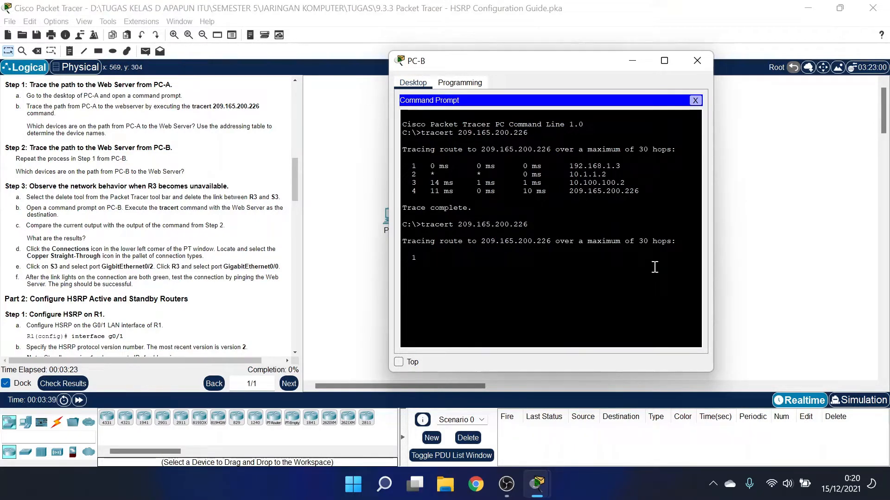
click(79, 400)
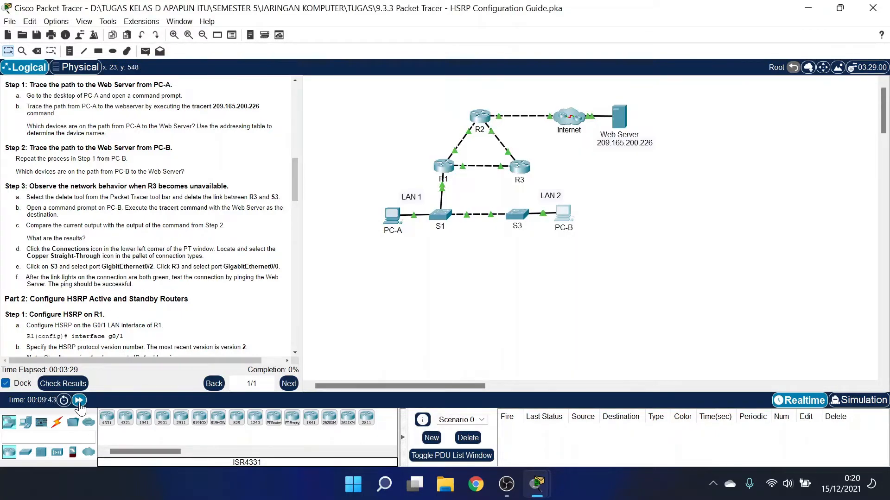
click(563, 214)
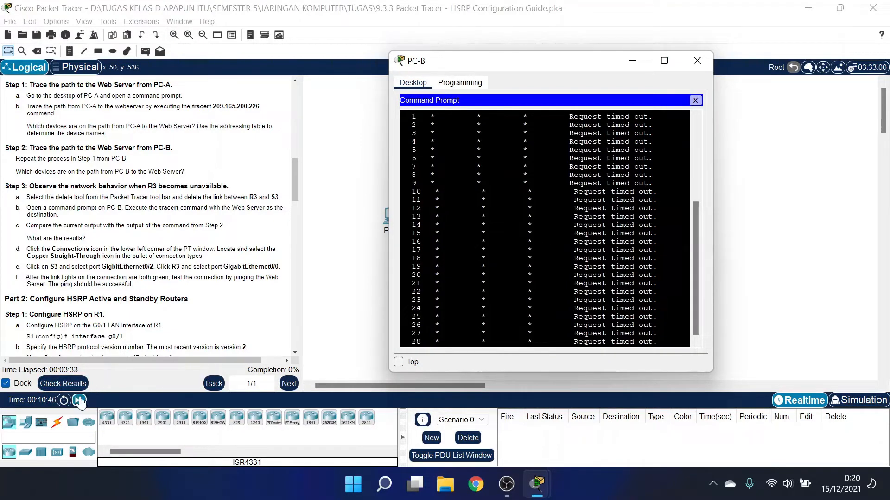
click(79, 401)
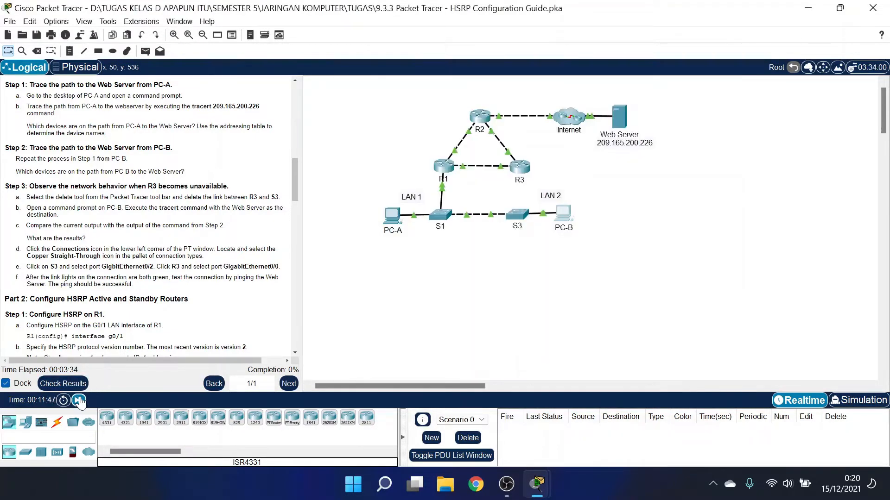
click(79, 401)
Review the output of PC-B's repeated trace to compare it with the earlier one.
click(568, 216)
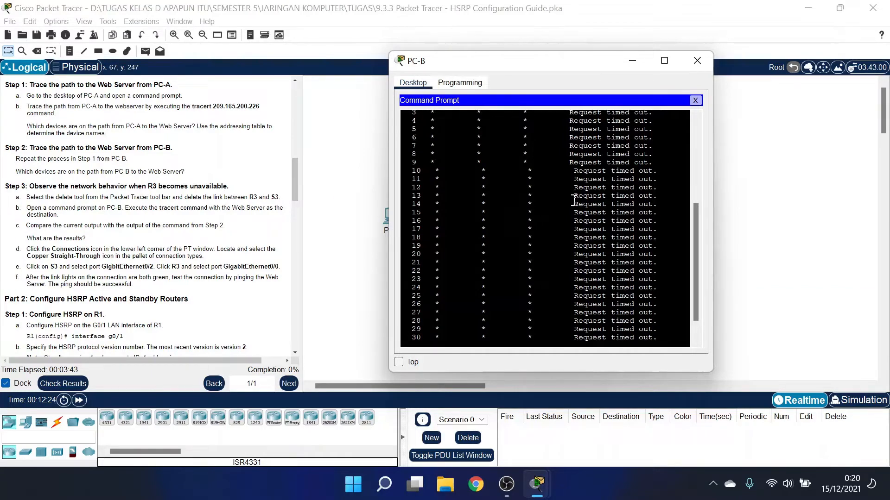
scroll(533, 190, up, 5)
scroll(584, 204, down, 3)
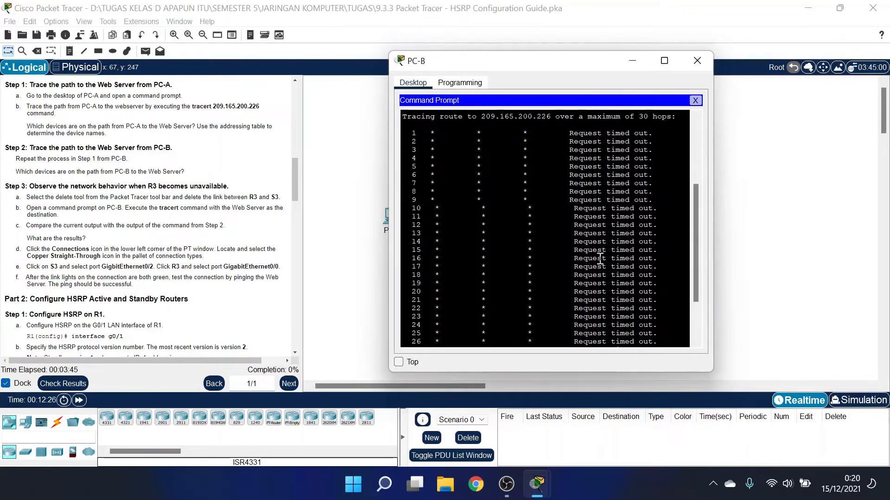
scroll(600, 260, down, 3)
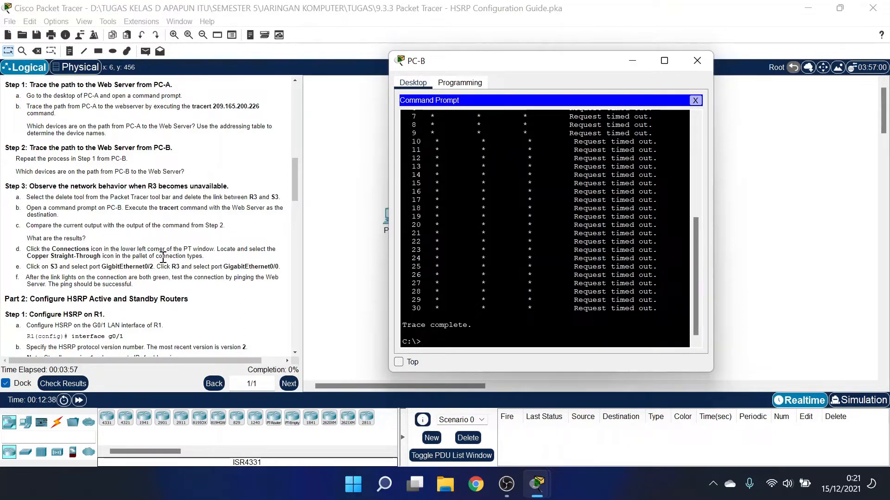
click(330, 225)
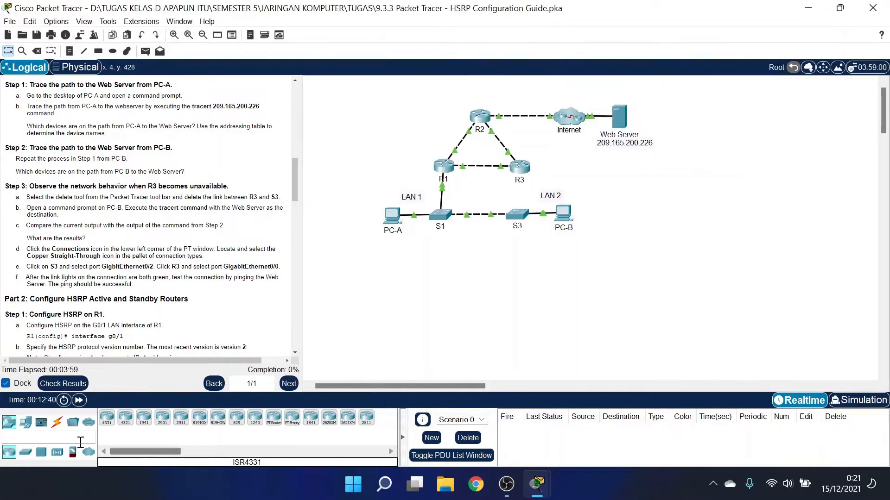
Connect S3's GigabitEthernet0/2 port to R3's GigabitEthernet0/0 port with a Copper Straight-Through cable.
click(56, 422)
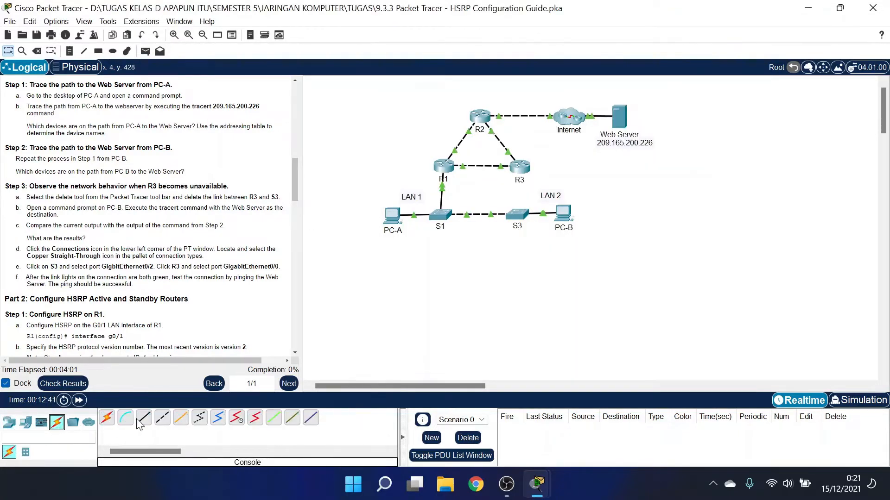
click(146, 420)
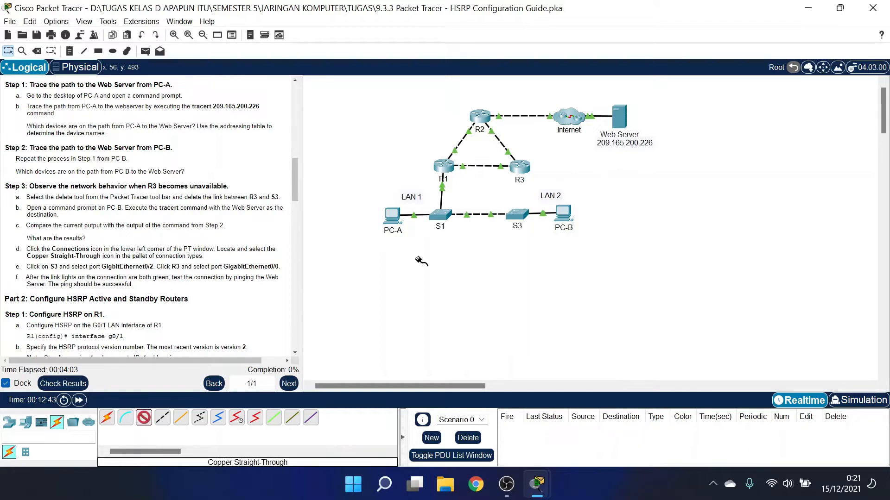
click(517, 215)
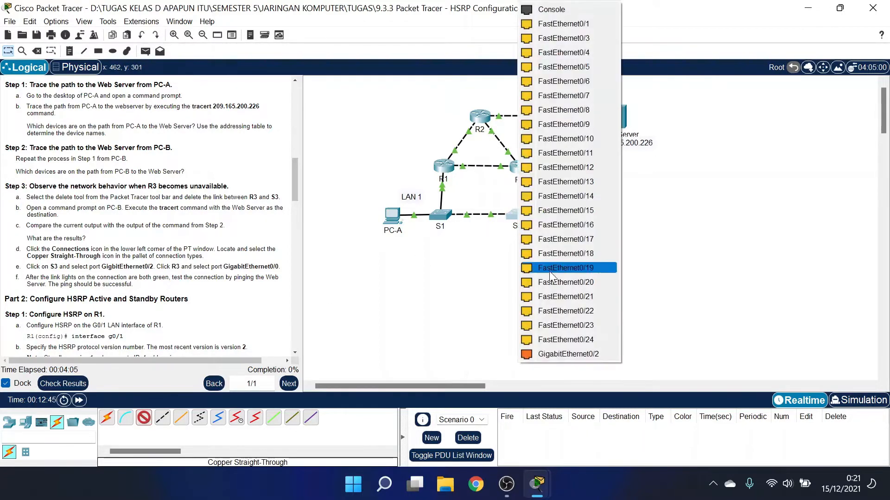
click(608, 355)
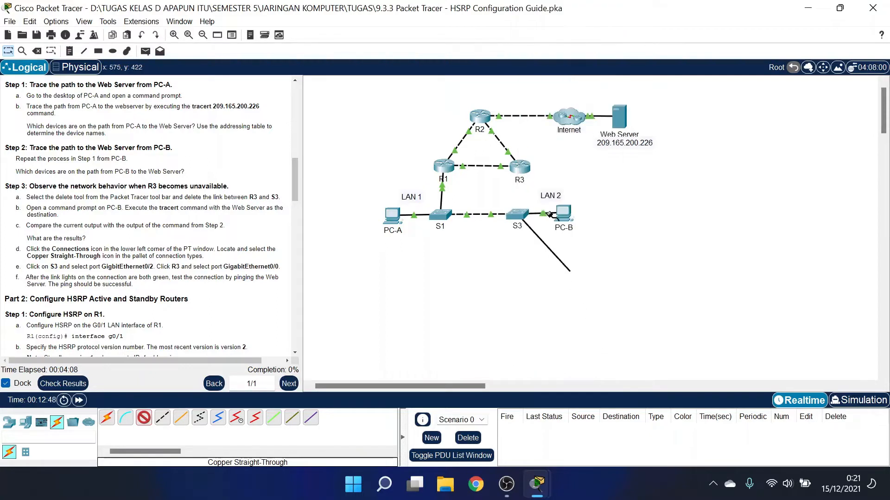
click(519, 167)
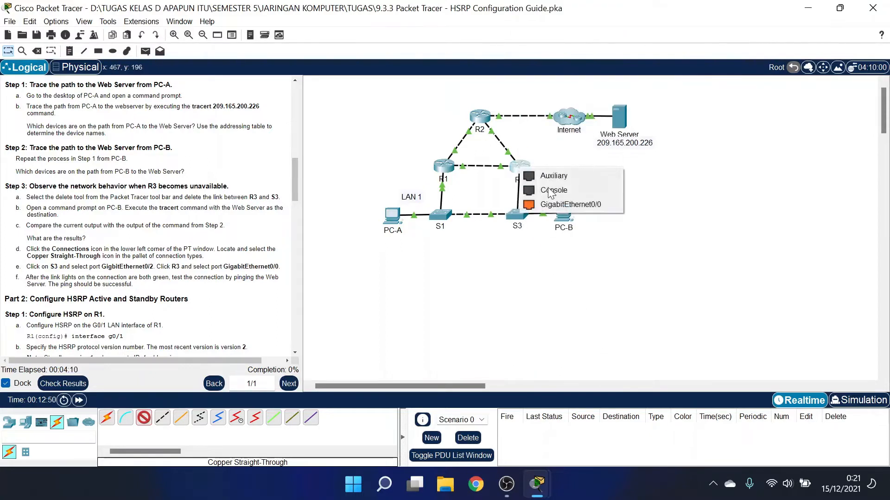
click(609, 206)
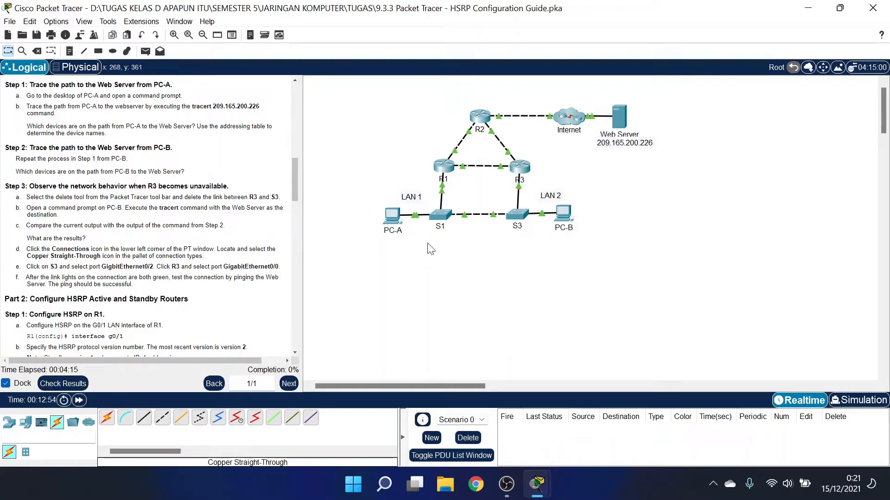
Fast-forward the simulation time and test the restored link by running ping 209.165.200.226 from PC-B.
click(85, 402)
click(564, 212)
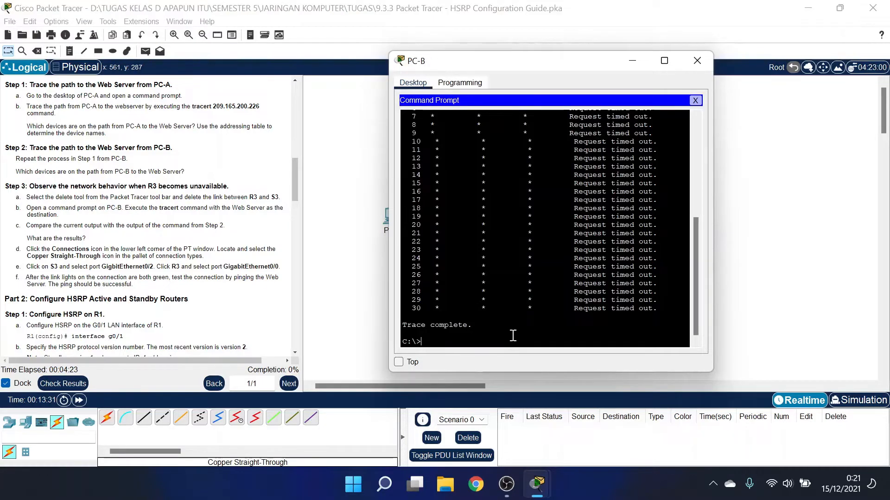
text(pin 209.165.200.226)
key(Return)
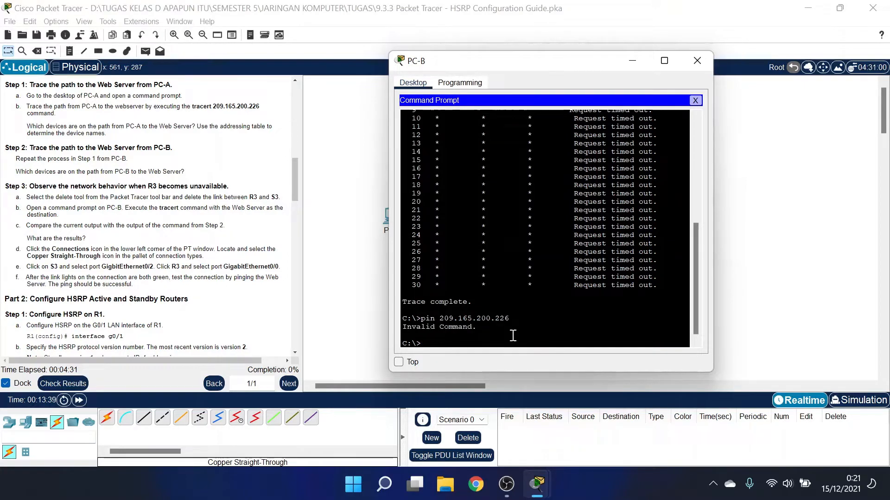
text(ping 209.165.200.226)
key(Return)
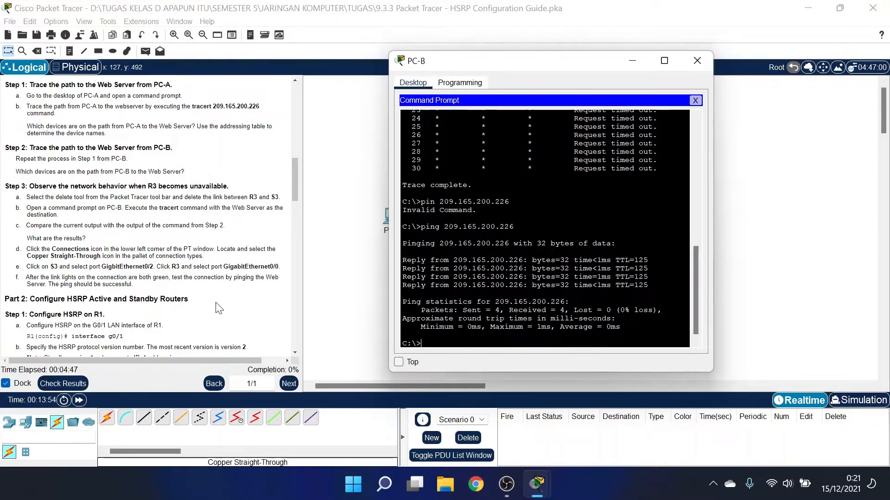
scroll(218, 307, down, 5)
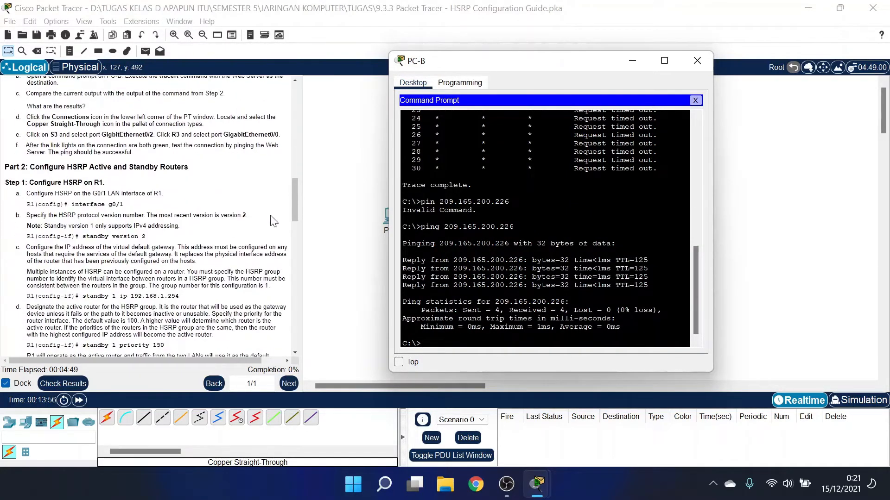
click(352, 240)
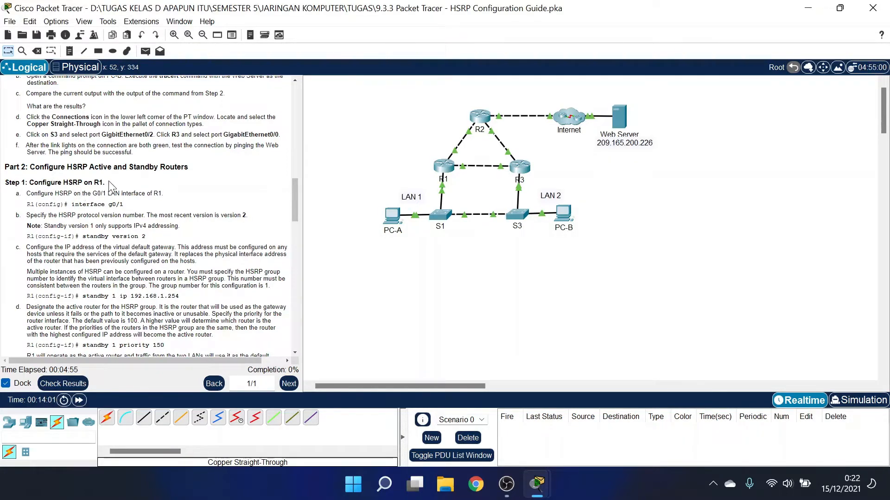
Open R1's command line, enter global configuration mode with enable and conf t, and select interface g0/1.
scroll(234, 244, down, 4)
scroll(234, 244, down, 1)
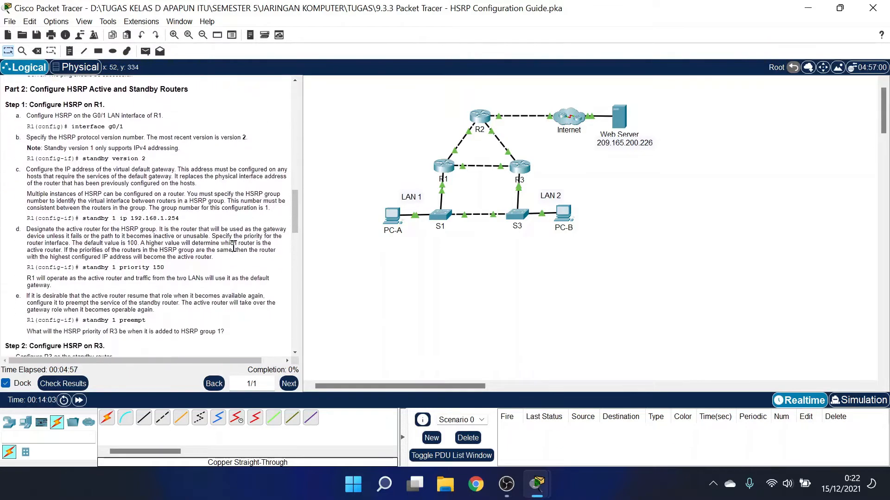
click(444, 167)
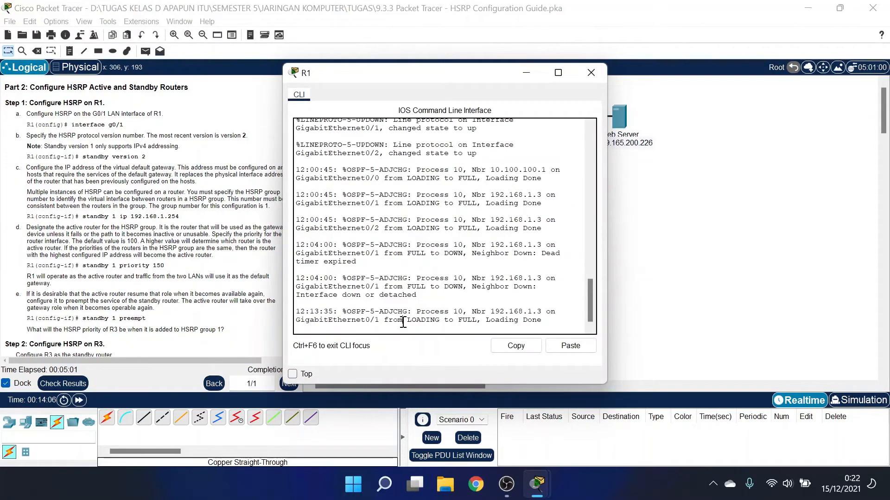
key(Return)
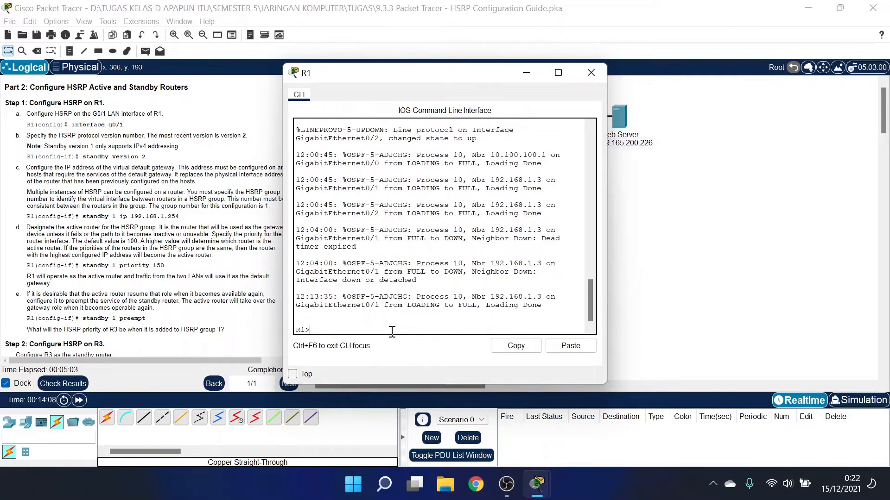
text(enable)
key(Return)
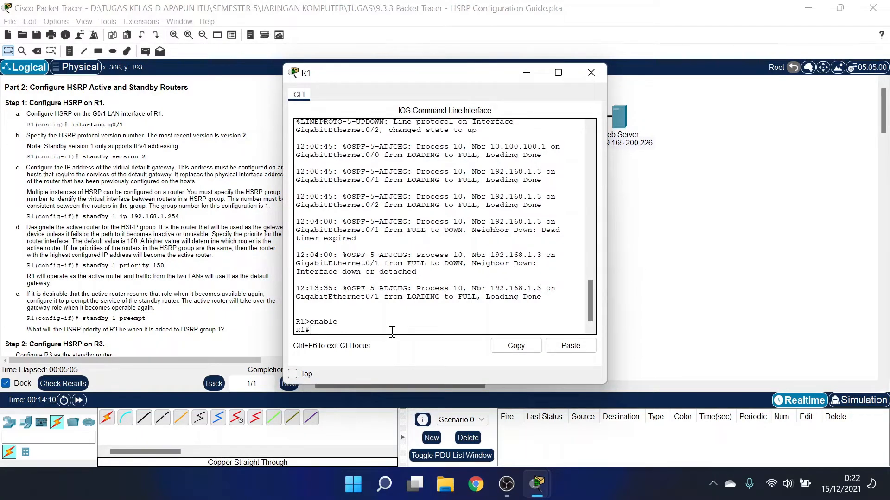
text(conf t)
key(Return)
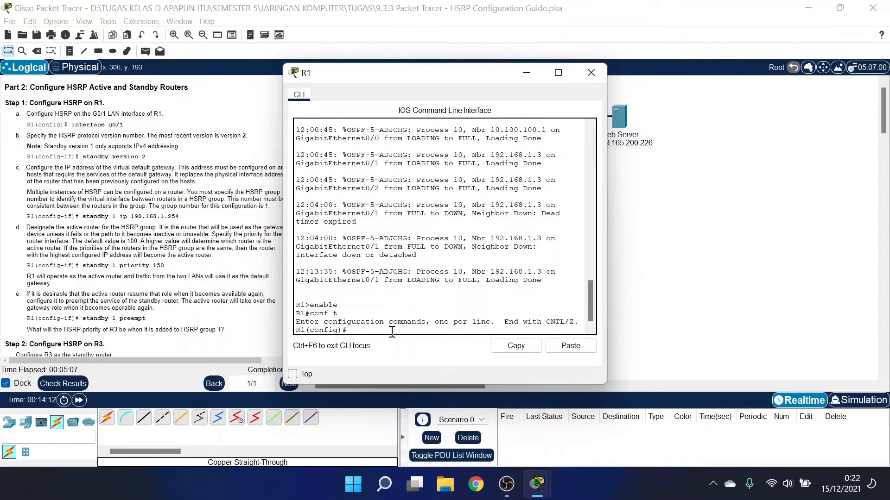
text(interface g0/1)
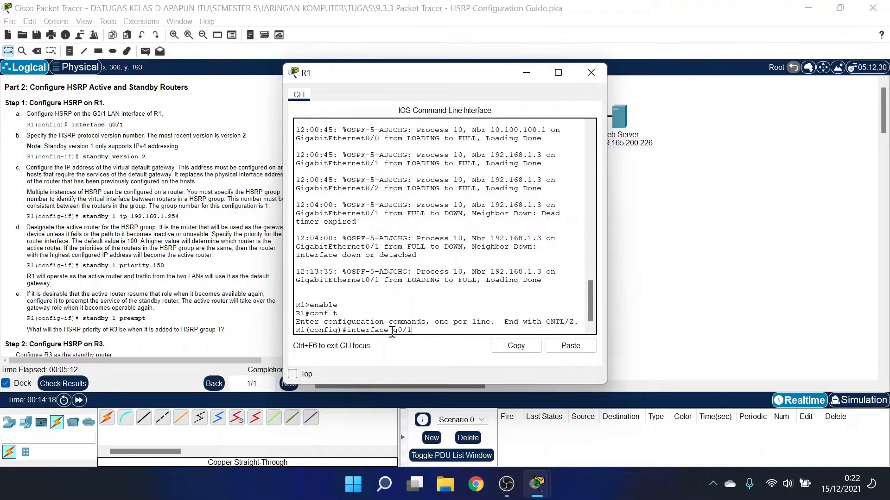
key(Return)
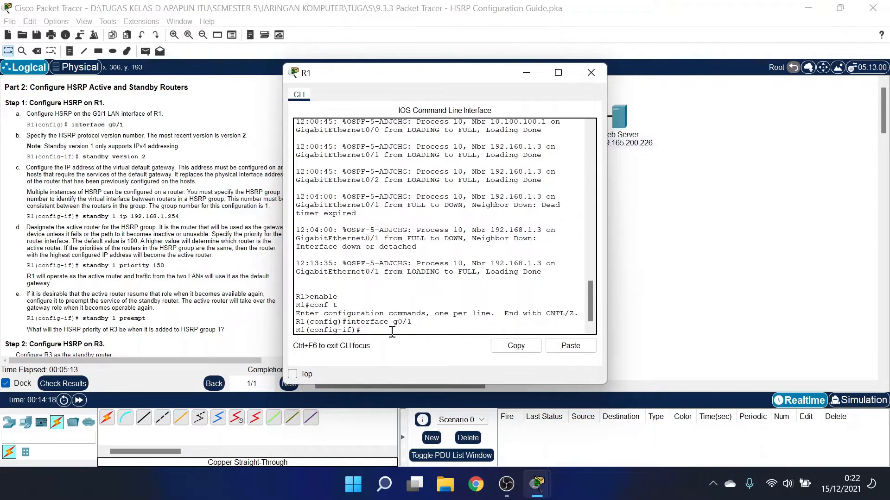
Set HSRP version 2 on R1's g0/1 interface and assign group 1 the virtual gateway address 192.168.1.254.
text(standby version 2)
key(Return)
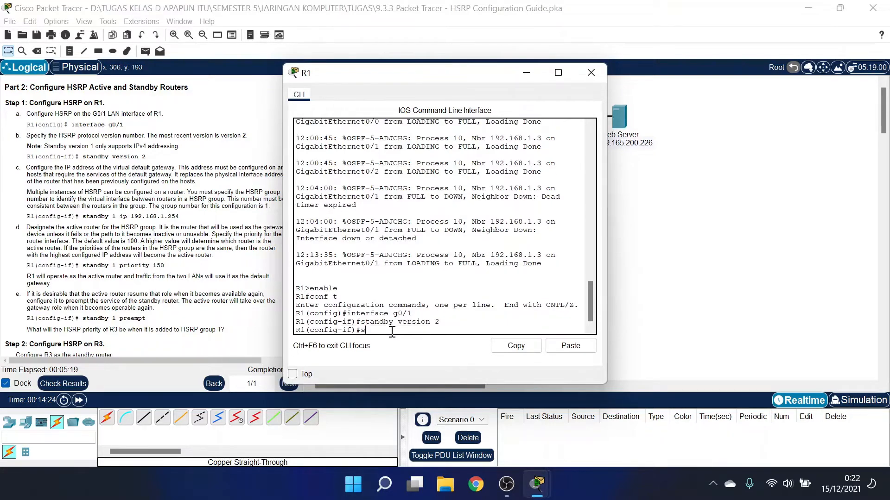
text(standby 1 ip 192.168.1.254)
key(Return)
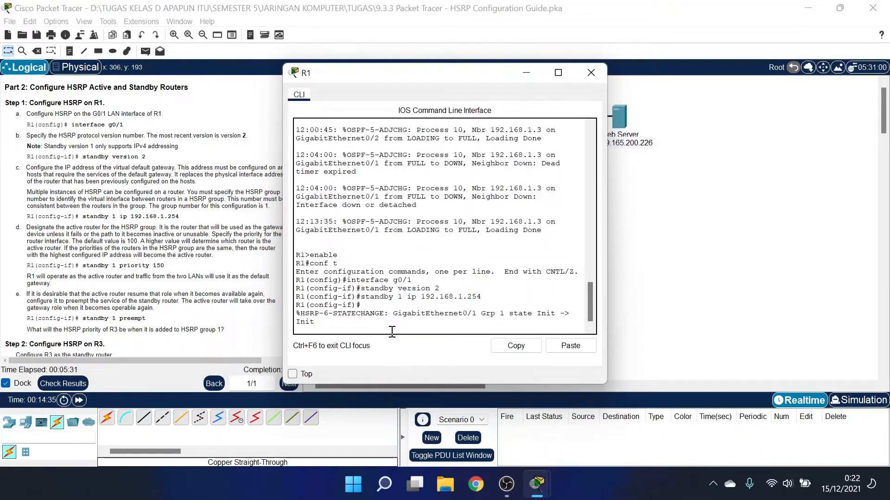
Give R1 an HSRP priority of 150 in group 1 and enable preemption with standby 1 preempt.
key(Return)
text(st)
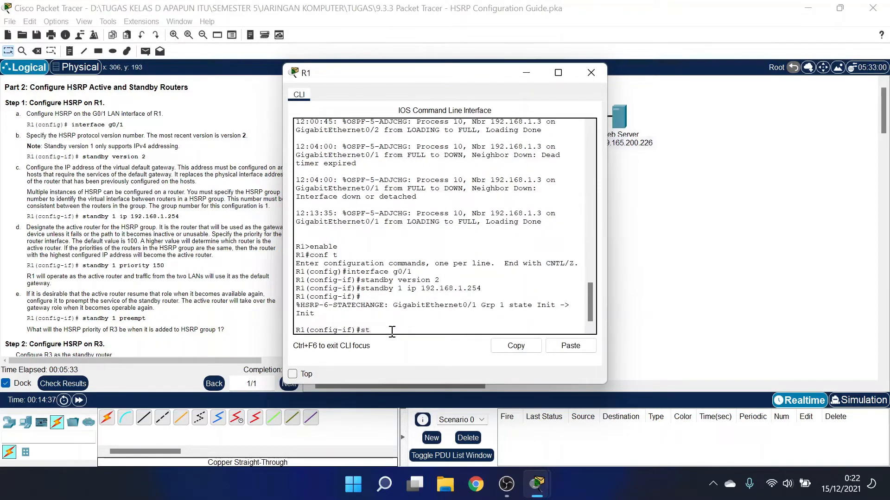
text(andby 1 priority 150)
key(Return)
text(stan)
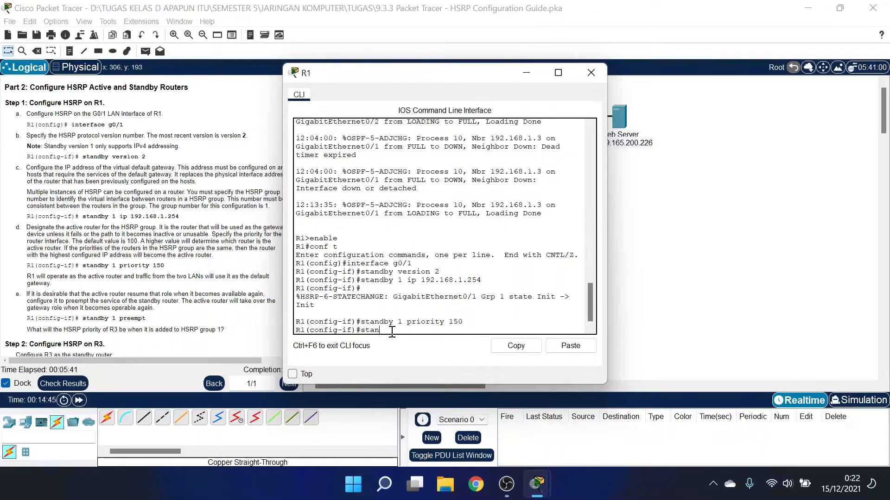
text(dby 1 preempt)
key(Return)
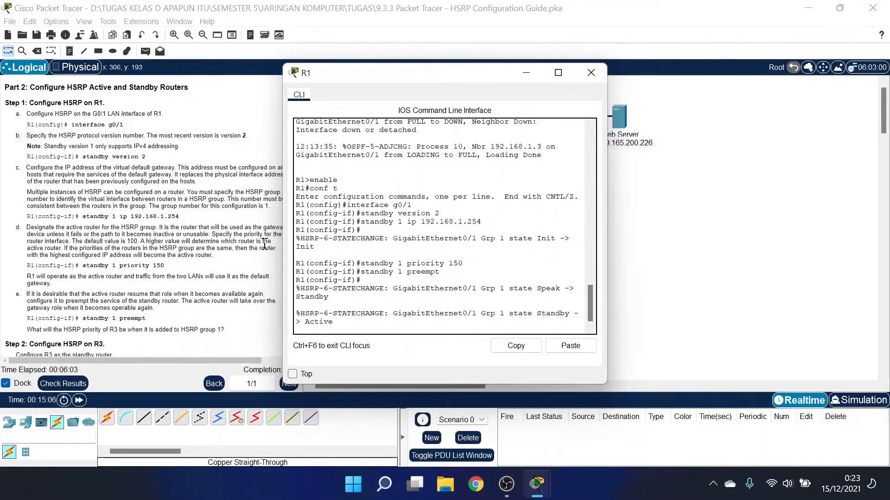
Highlight the default HSRP priority statement in the instructions to answer which priority R3 will have in group 1.
click(173, 240)
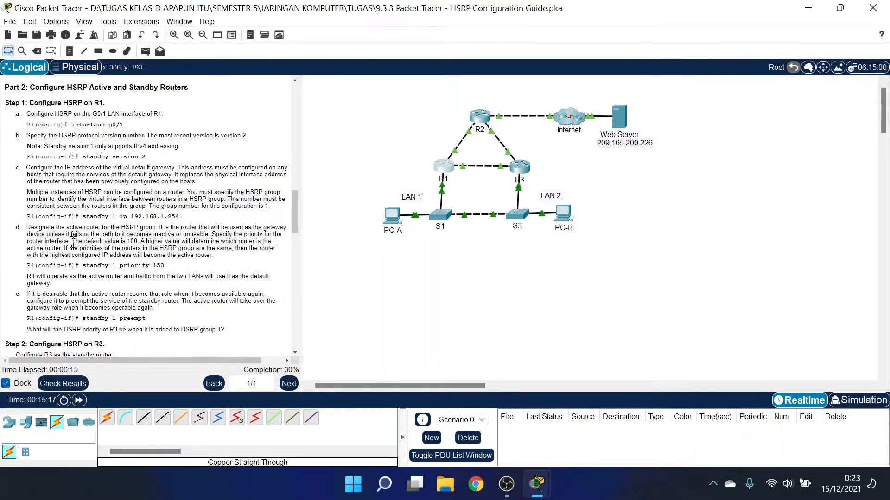
drag(72, 241, 140, 241)
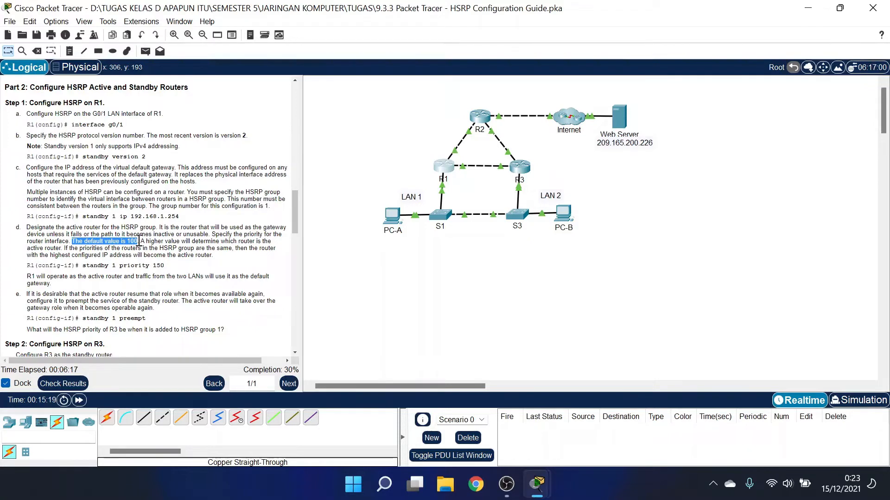
click(210, 273)
Open R3's command line, enter global configuration mode with enable and conf t, and select the LAN 2 interface g0/0.
scroll(211, 274, down, 3)
scroll(211, 274, down, 3)
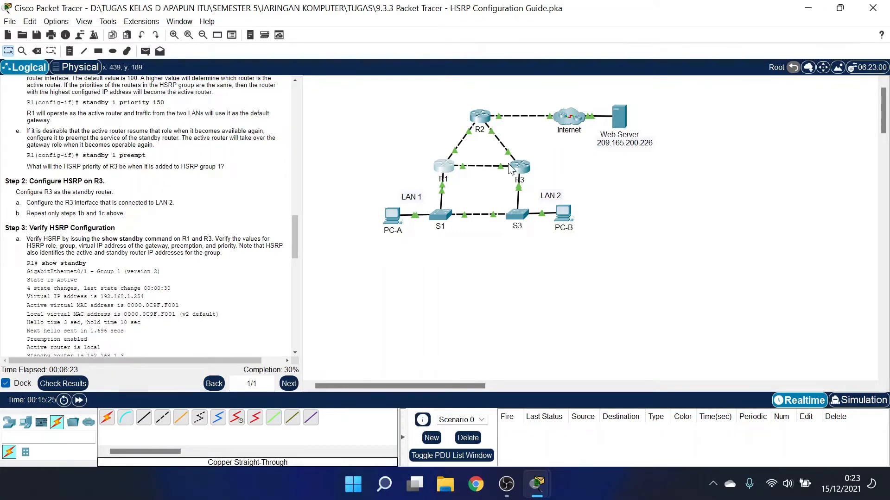
click(524, 167)
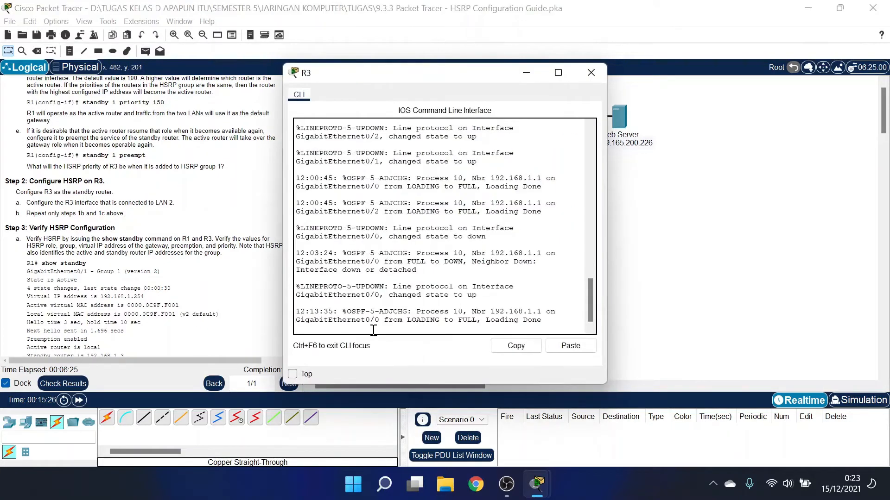
key(Return)
text(enable)
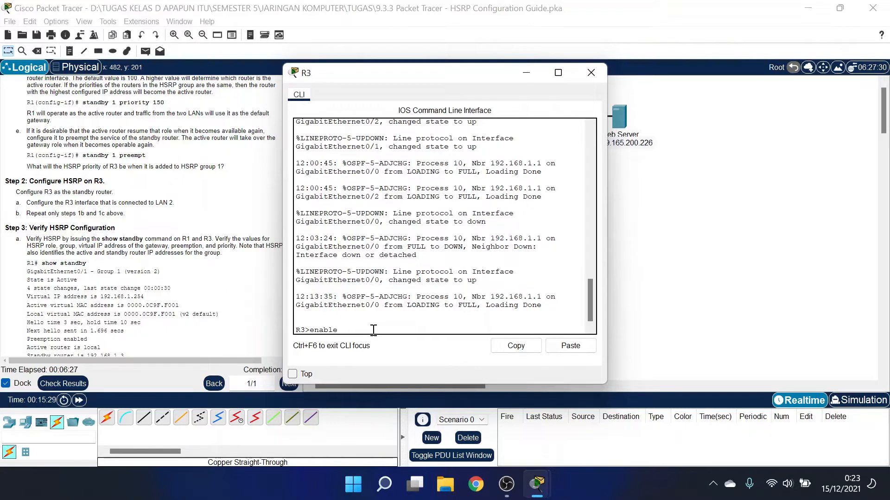
key(Return)
text(co)
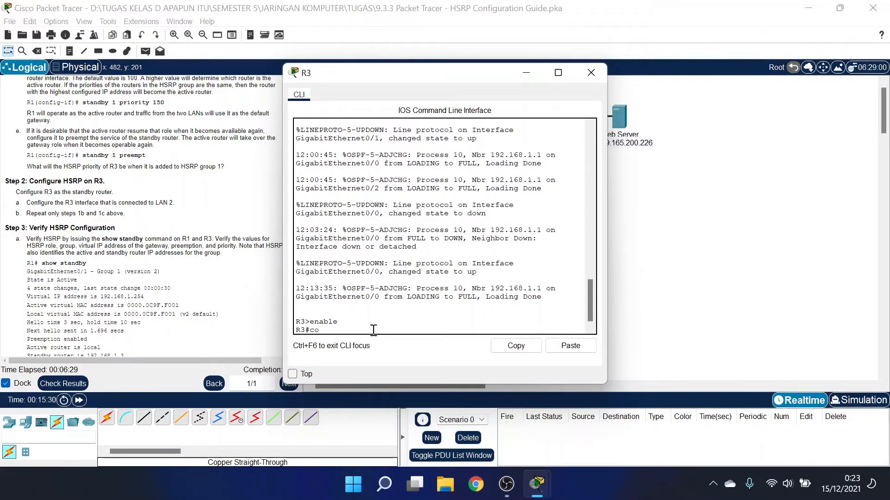
text(nf t)
key(Return)
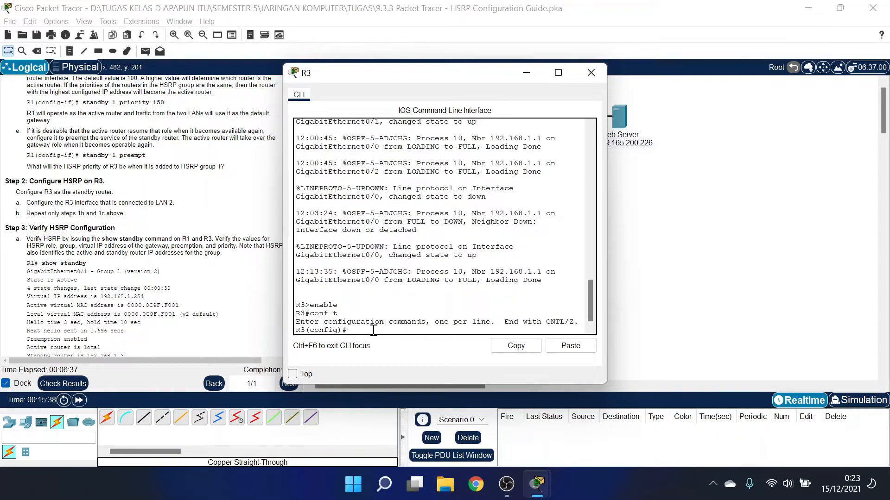
text(interface g0/0)
key(Return)
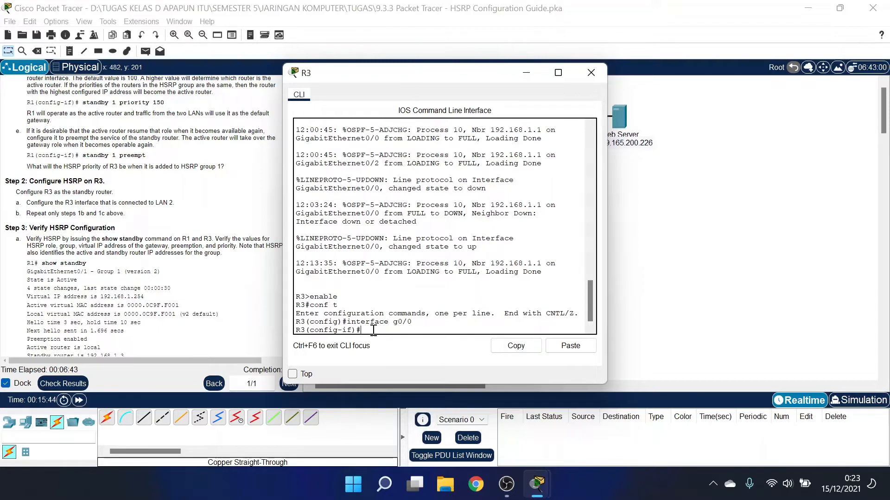
Set HSRP version 2 on R3's g0/0 interface and assign group 1 the virtual gateway address 192.168.1.254.
scroll(138, 205, up, 5)
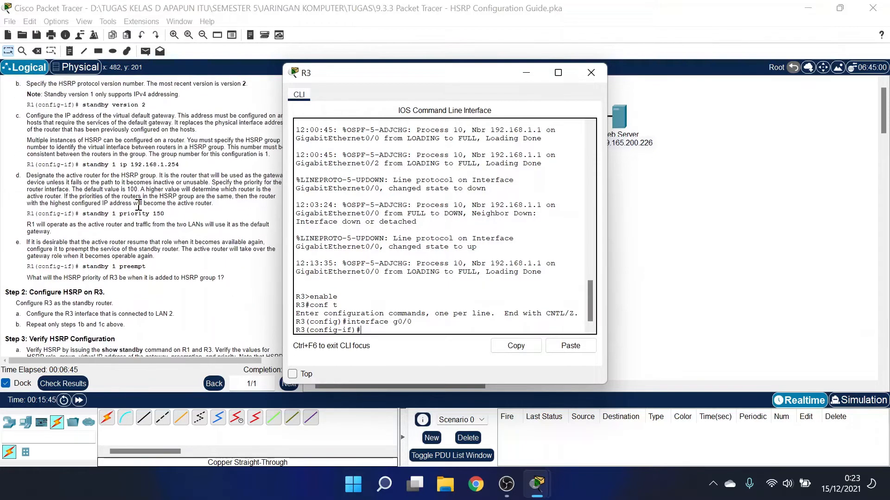
scroll(138, 205, up, 2)
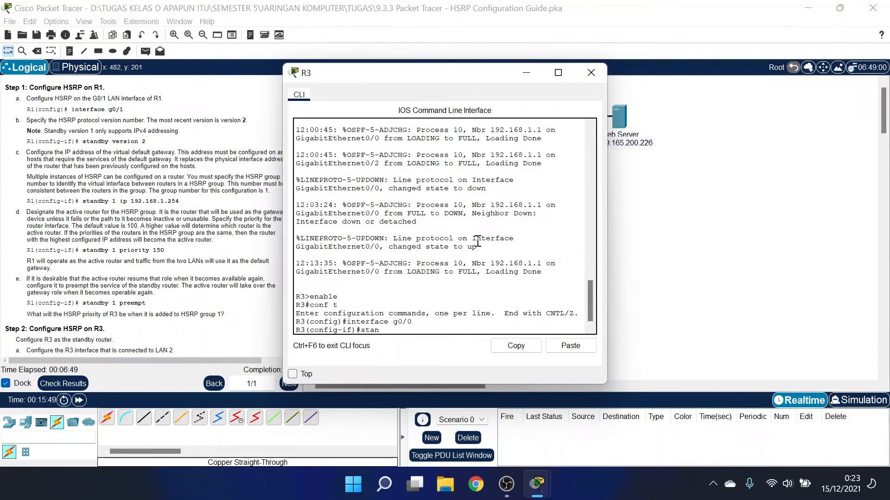
text(dby version 2)
key(Return)
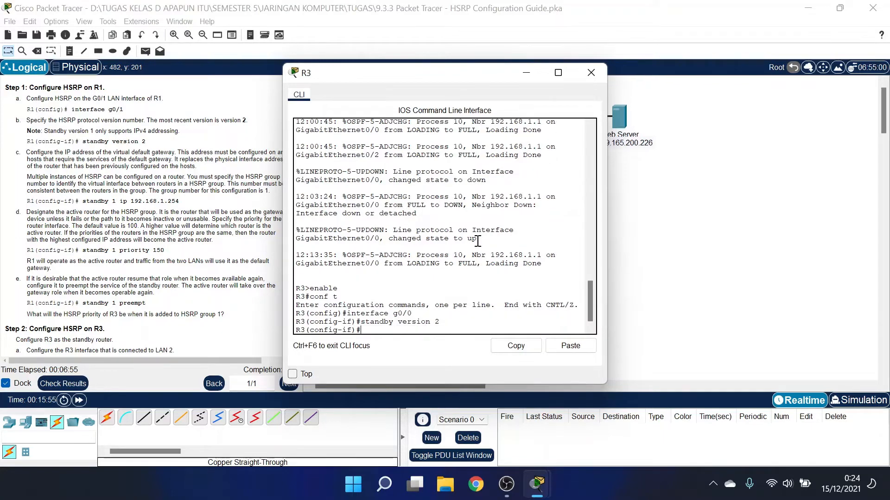
text(standby 1 ip 192.168.1.254)
key(Return)
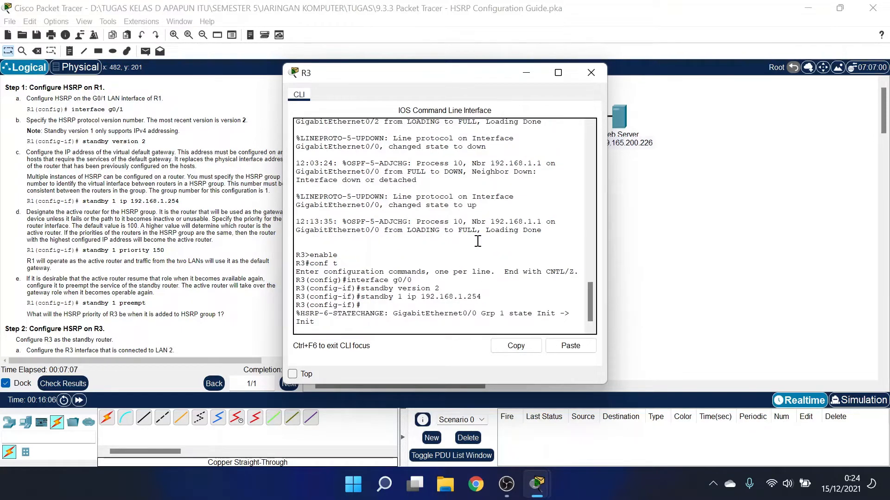
Review the Step 3 verification instructions and leave configuration mode on R3 with end.
scroll(254, 301, down, 2)
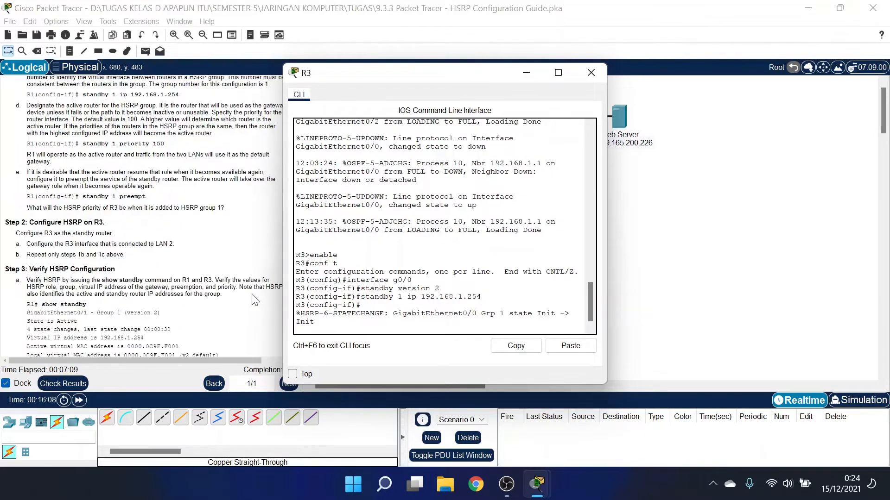
scroll(255, 300, down, 1)
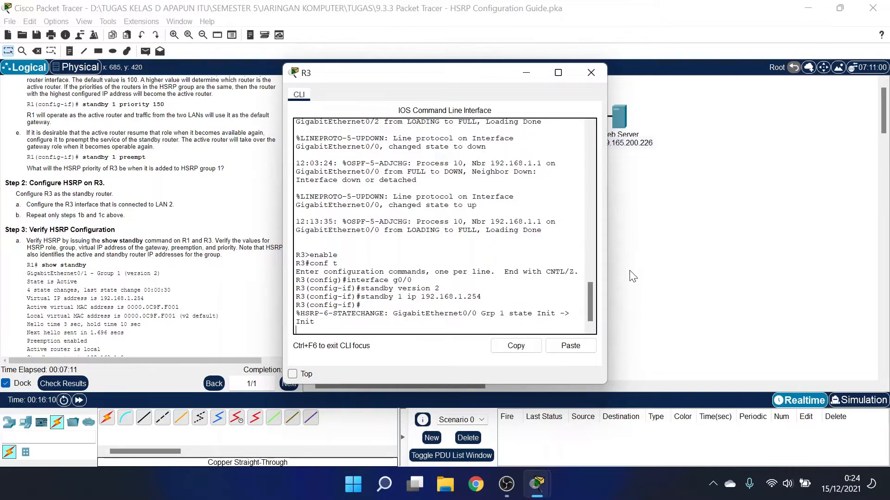
click(636, 282)
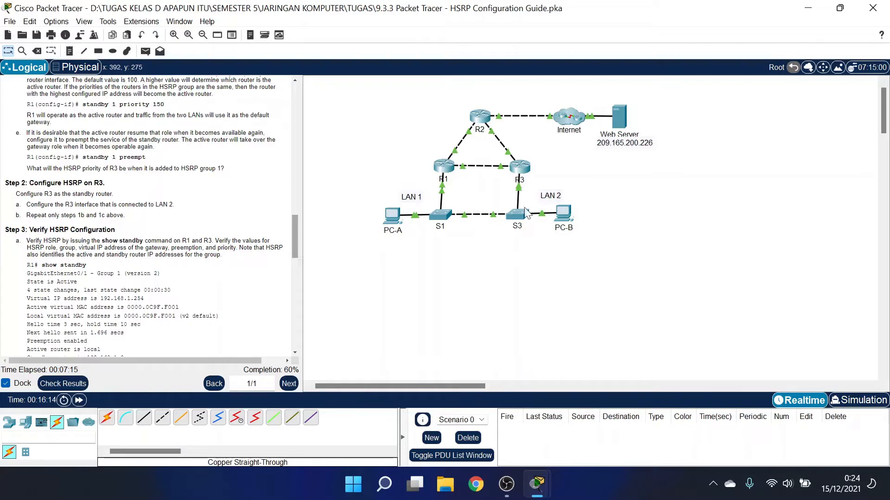
scroll(123, 242, down, 2)
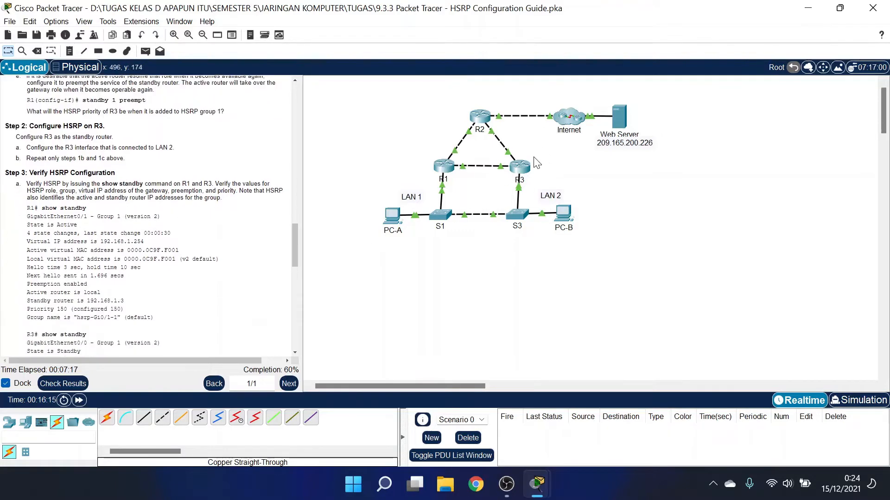
click(519, 170)
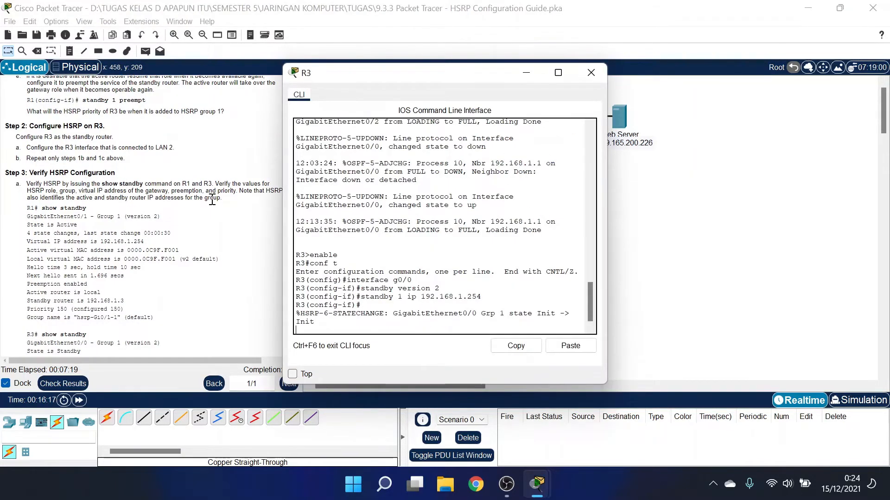
click(352, 330)
key(Return)
text(end)
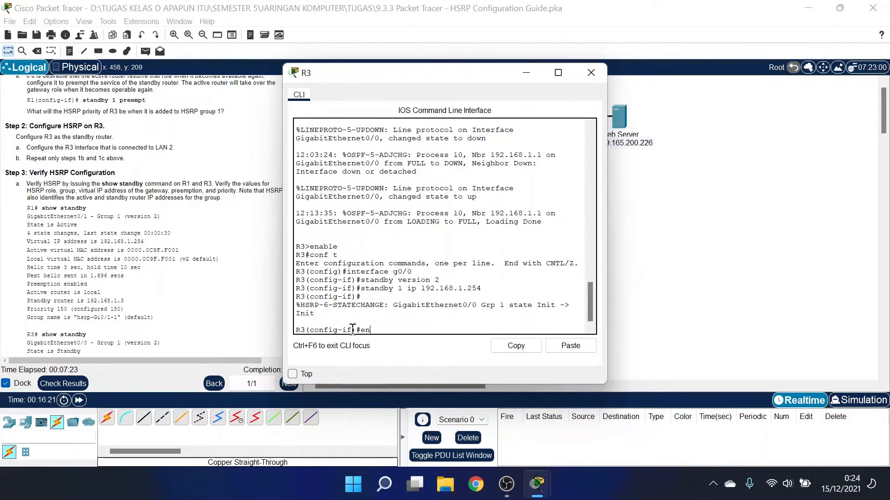
key(Return)
Run show standby on R3 and compare its HSRP details with the sample output in the instructions.
text(sh)
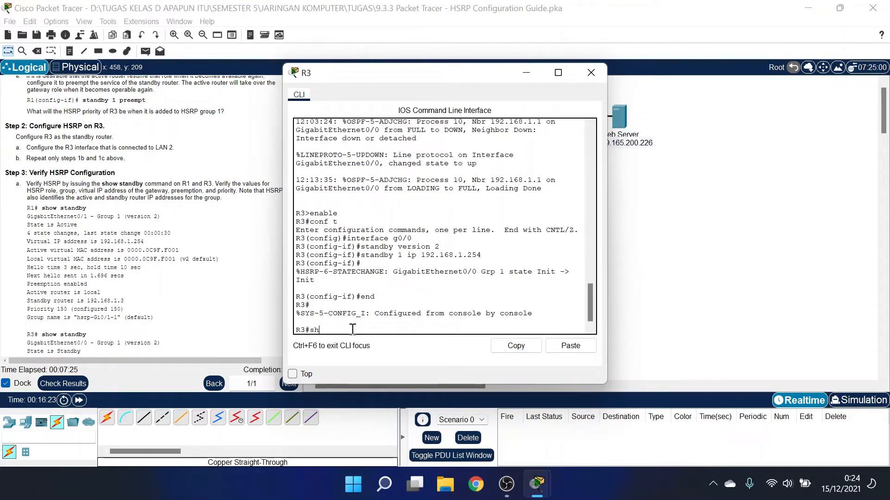
text(ow)
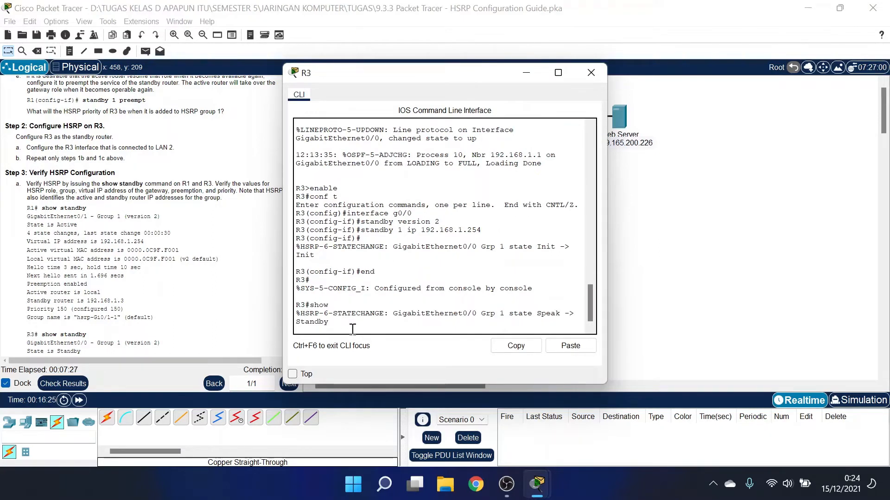
key(Return)
text(show standby)
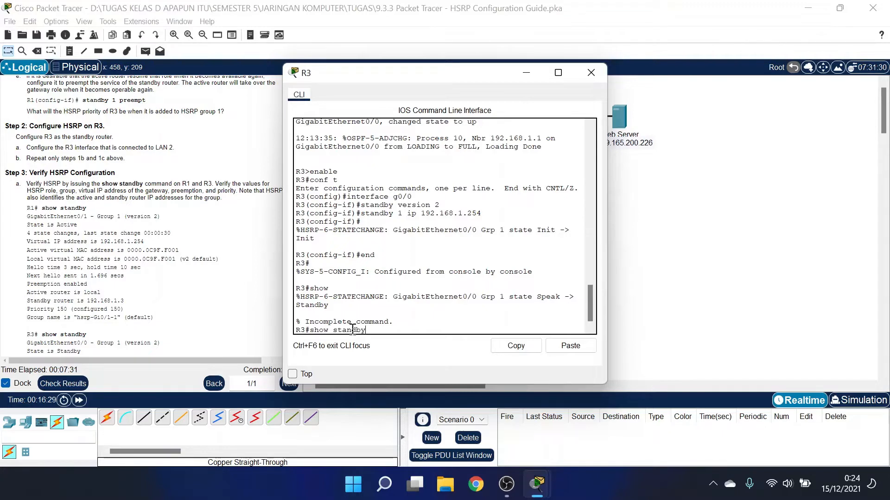
key(Return)
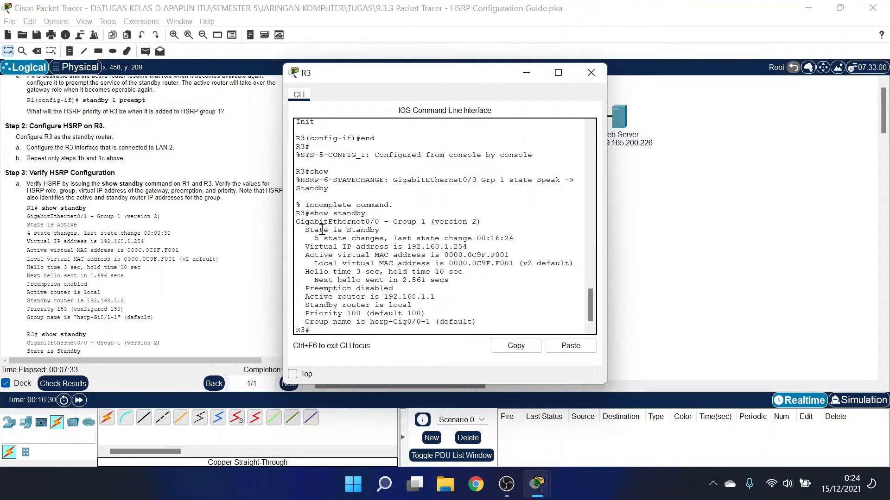
scroll(182, 277, down, 3)
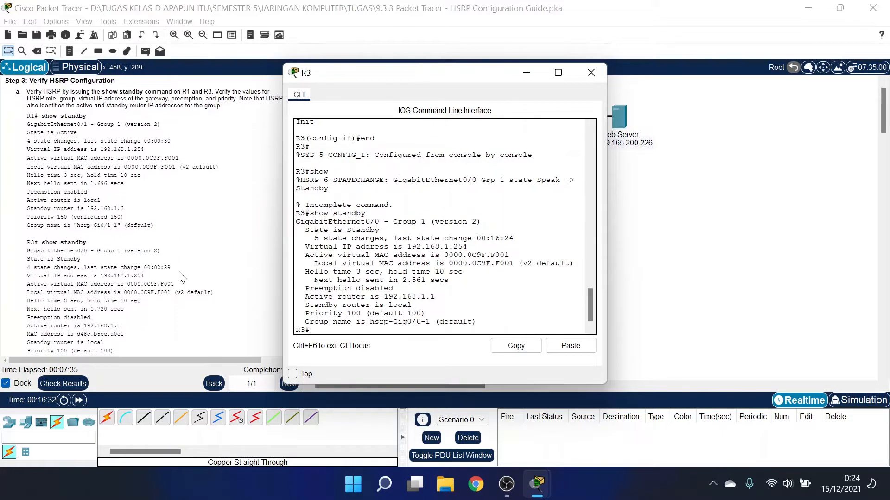
Leave configuration mode on R1 with end and display its HSRP details with show standby.
click(653, 274)
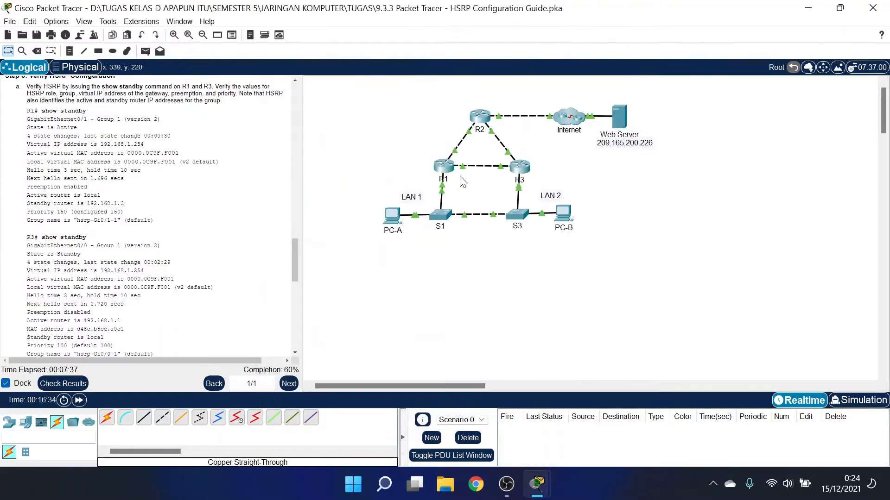
click(444, 166)
key(Return)
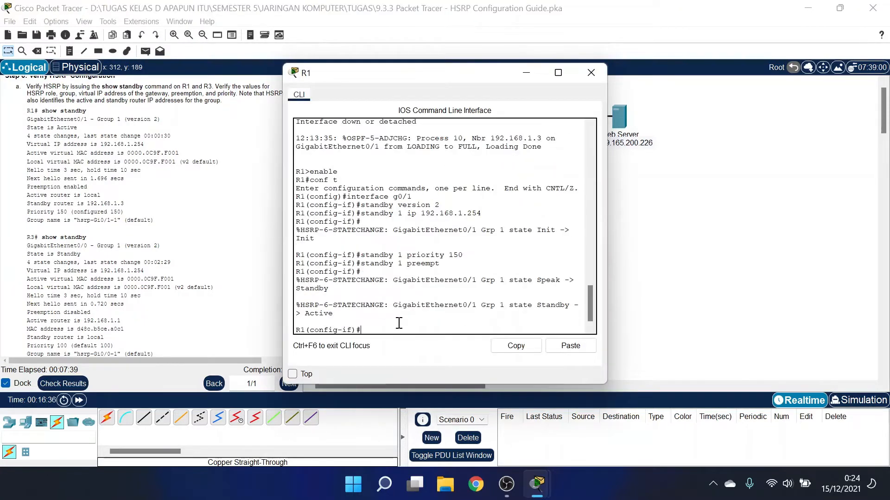
text(end)
key(Return)
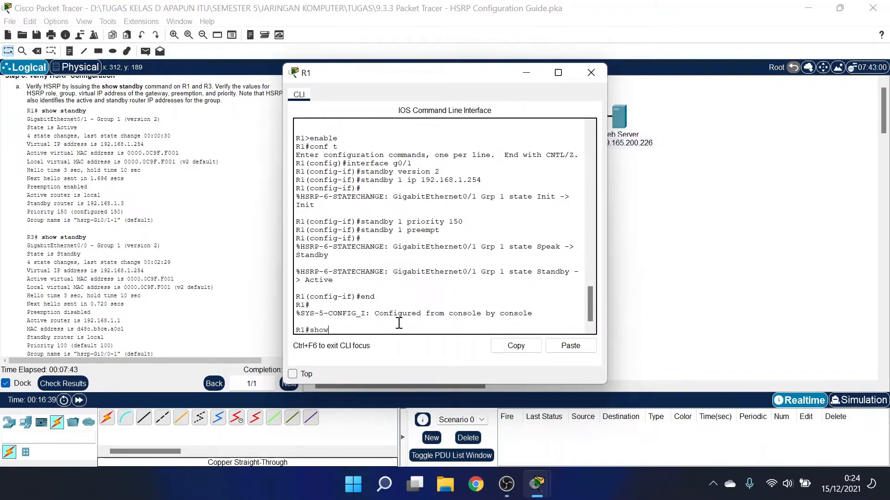
text(show standby)
key(Return)
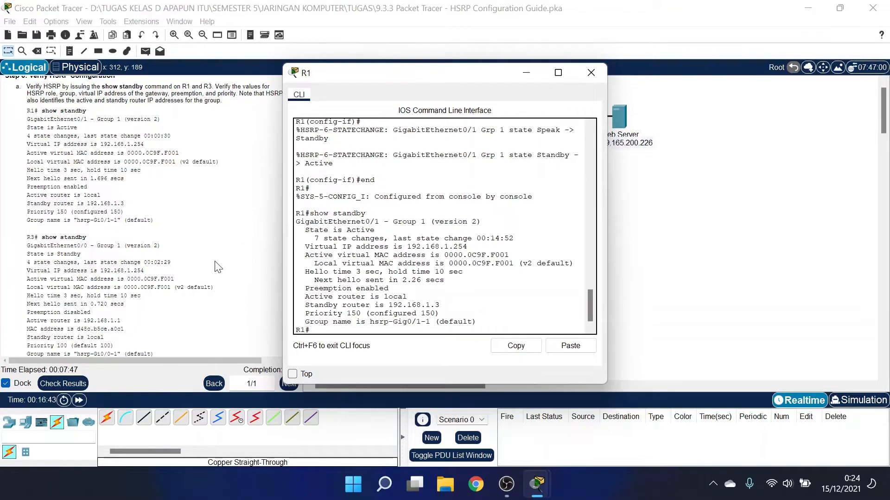
Highlight the active router, active virtual MAC address and standby router lines in R1's show standby output to answer the verification questions.
click(152, 285)
scroll(153, 286, down, 1)
scroll(152, 286, down, 5)
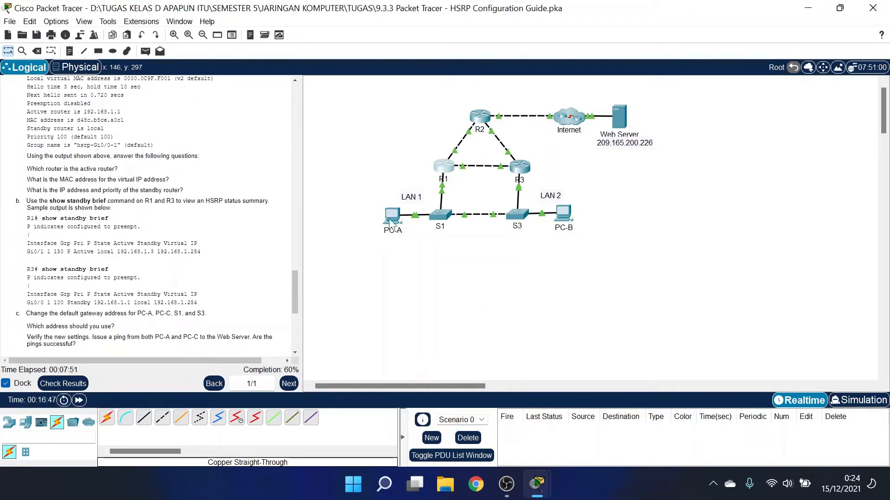
click(448, 169)
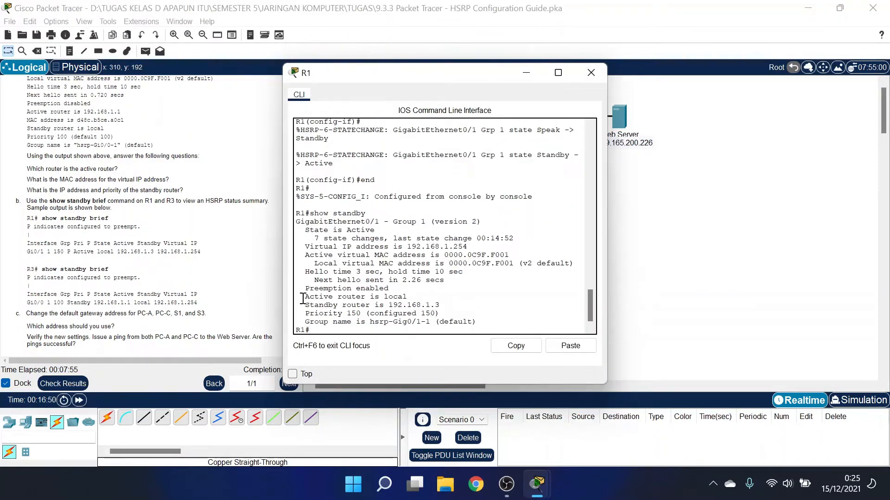
drag(302, 298, 406, 299)
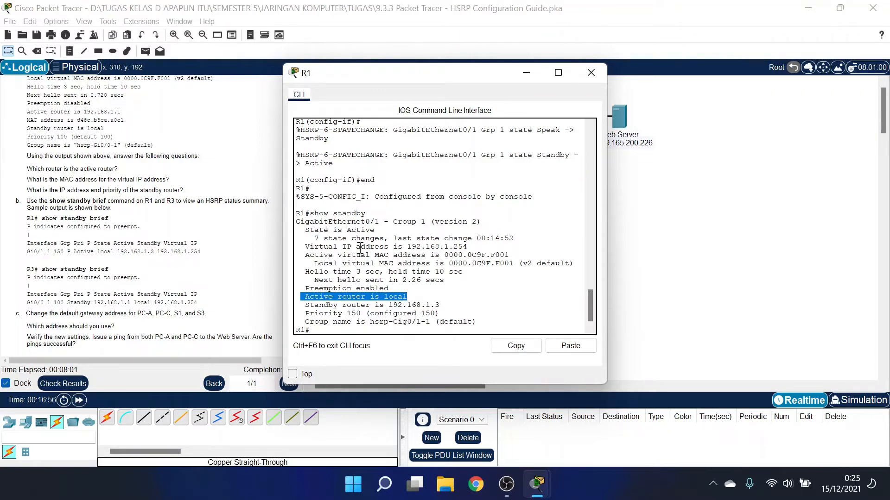
drag(305, 255, 514, 253)
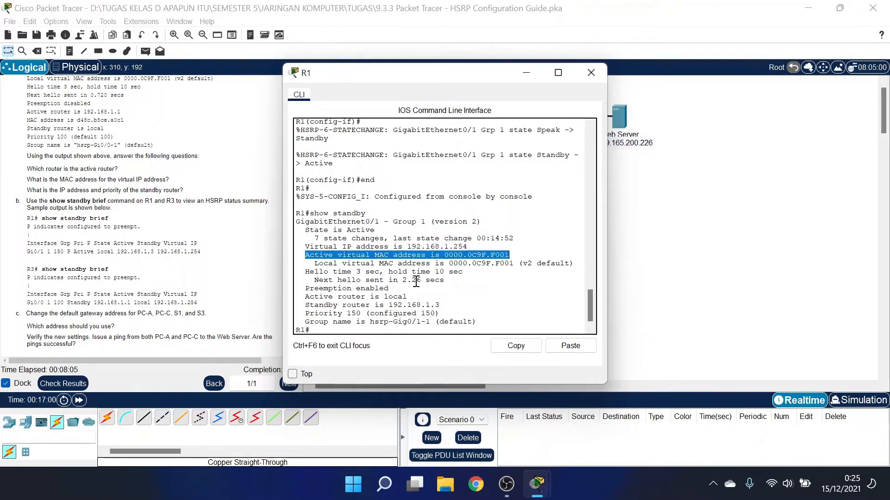
click(416, 281)
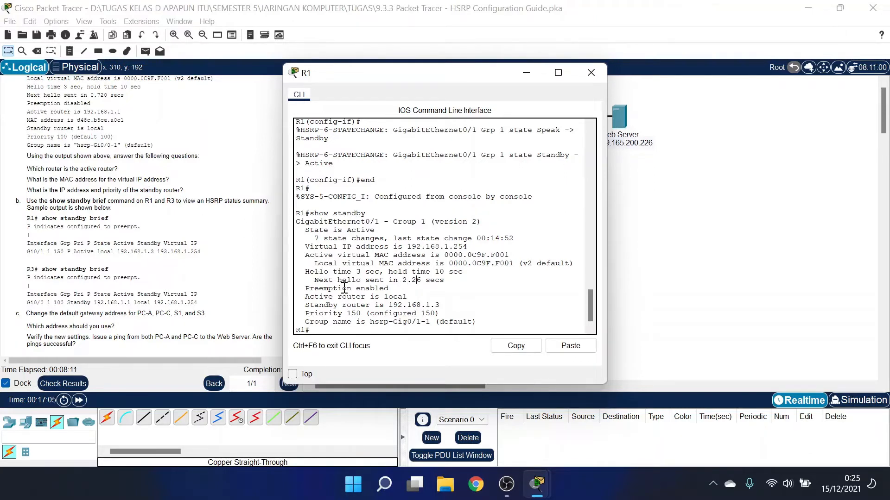
drag(302, 305, 440, 307)
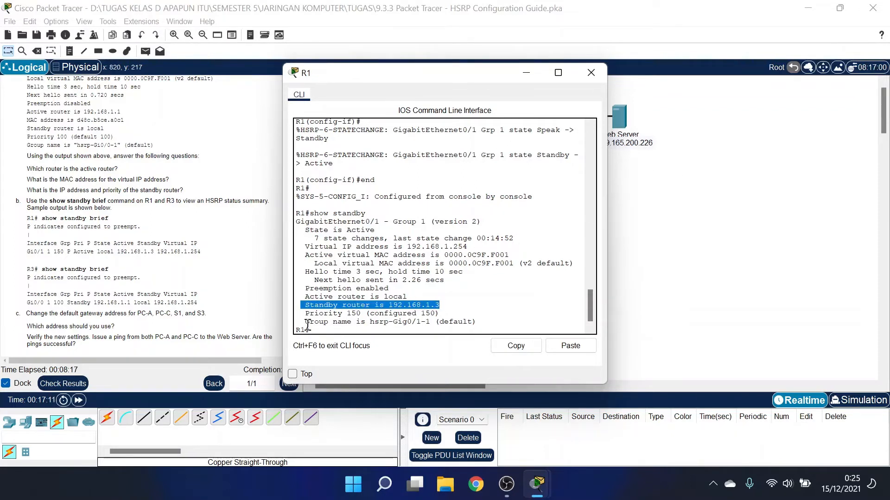
Highlight the priority line in R3's show standby output to answer the standby router priority question.
click(659, 253)
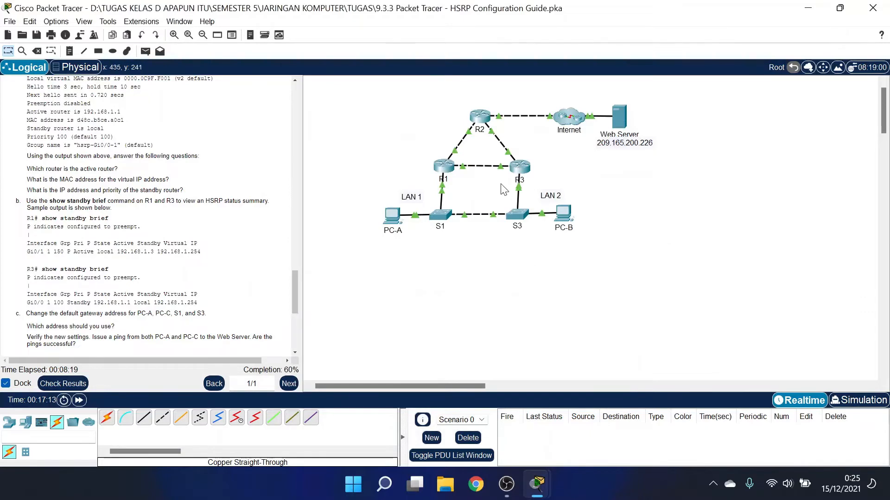
click(525, 168)
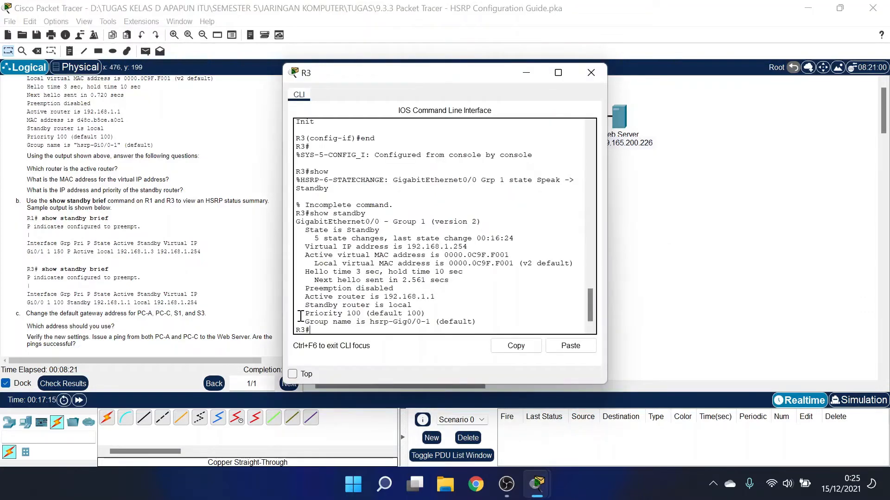
drag(305, 315, 426, 315)
Run show standby brief on R3 and widen its command-line window so the summary table fits on single lines.
click(482, 305)
key(Return)
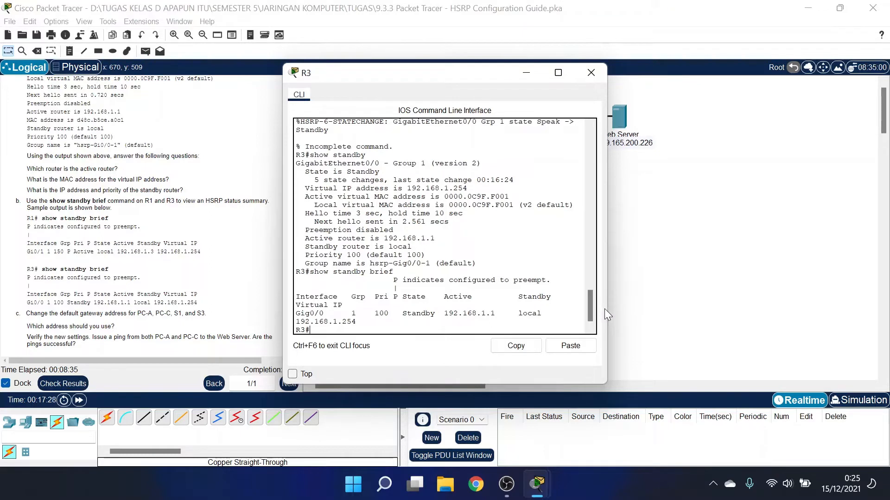
drag(606, 311, 737, 317)
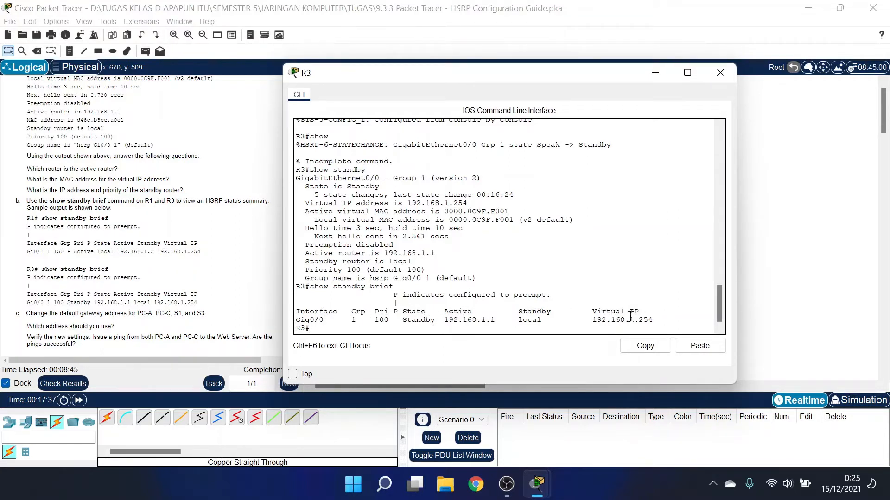
click(797, 291)
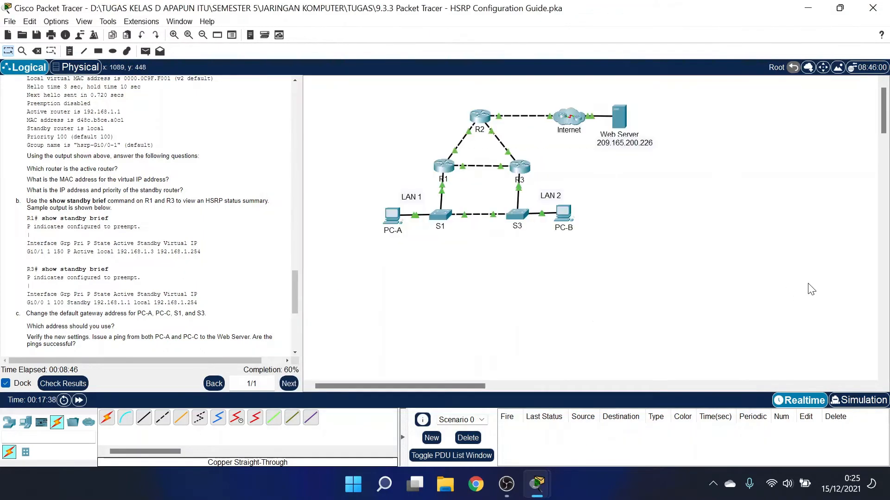
Run show standby brief on R1 and widen its command-line window to read the full HSRP summary row.
click(441, 175)
click(391, 328)
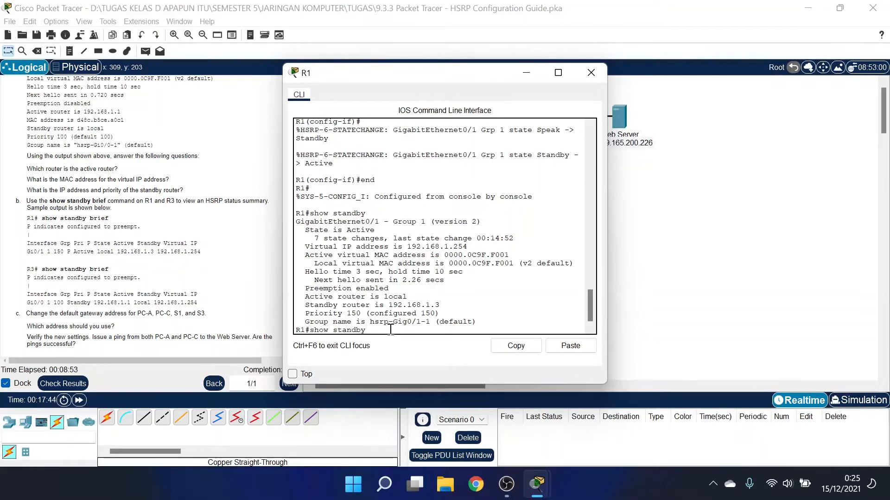
text(show standby brief)
key(Return)
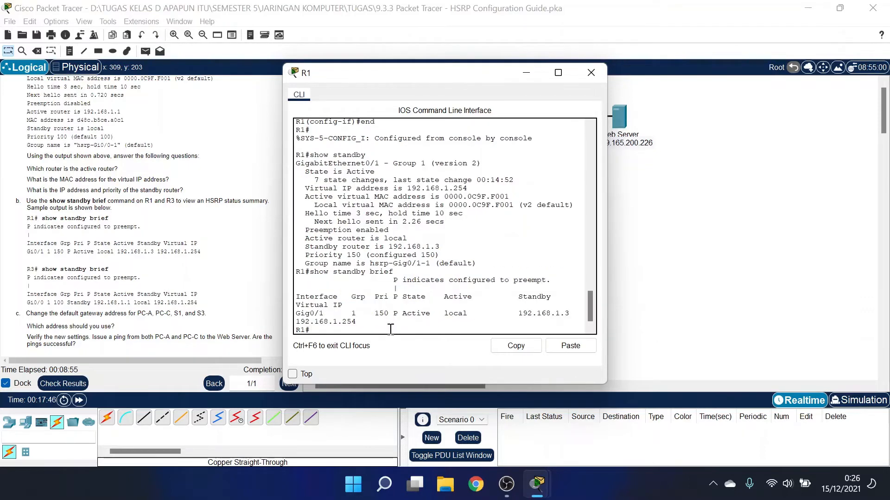
drag(607, 300, 772, 303)
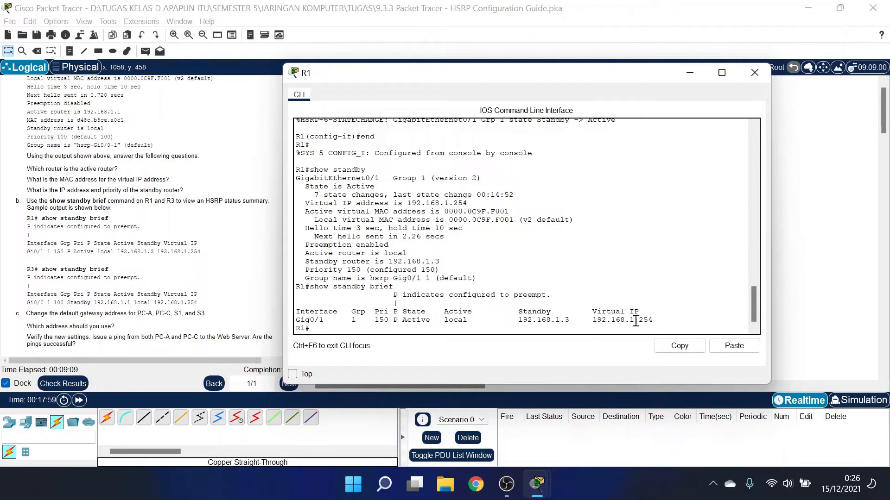
click(793, 328)
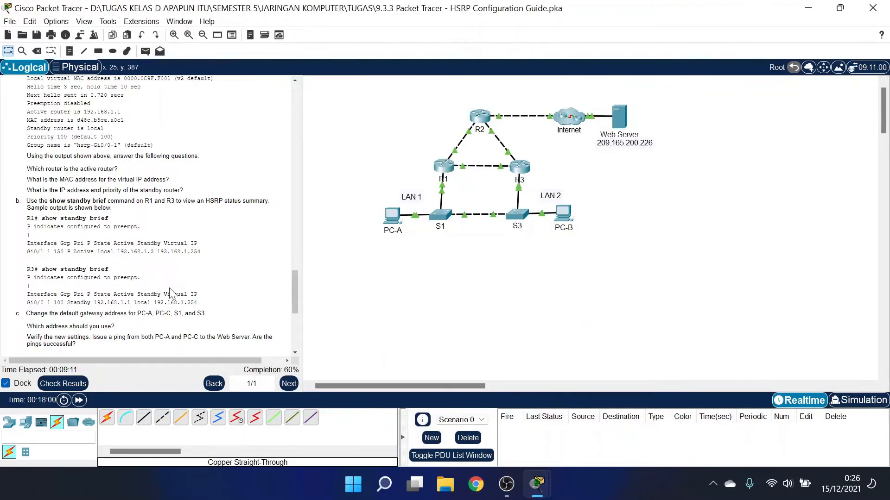
Replace PC-A's command prompt with its IP configuration and set the IPv4 default gateway to 192.168.1.254.
scroll(170, 292, down, 3)
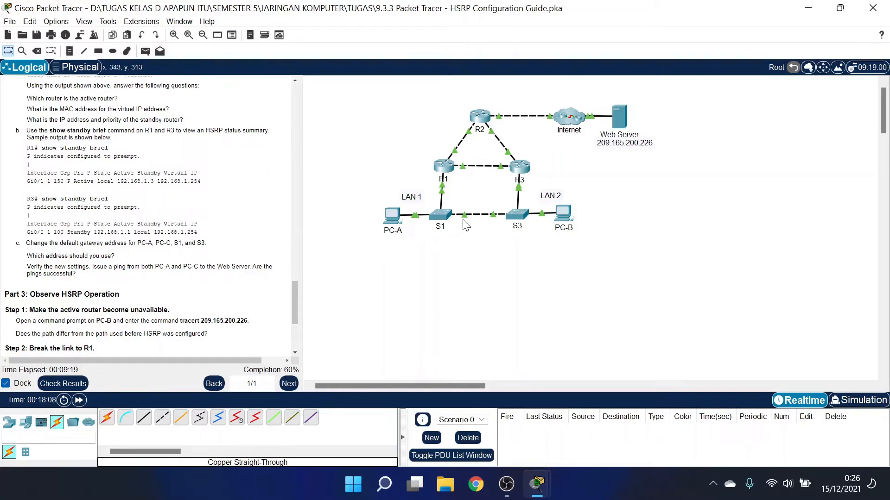
click(391, 216)
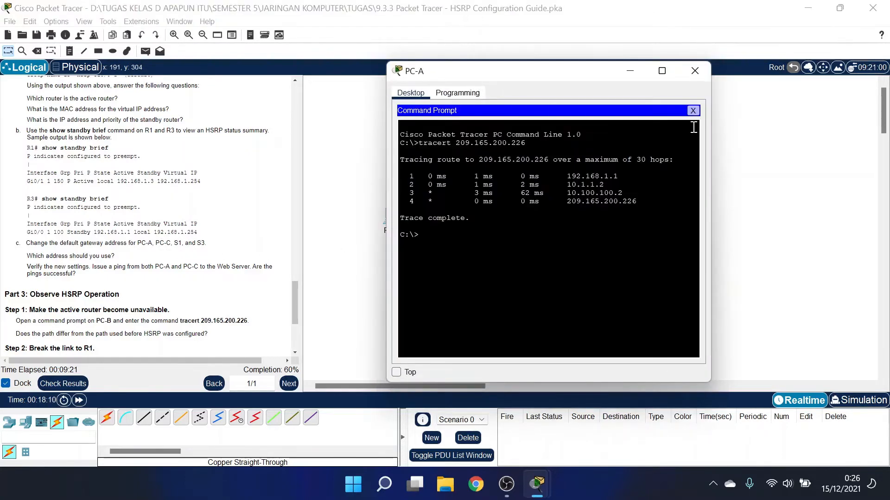
click(693, 111)
click(423, 137)
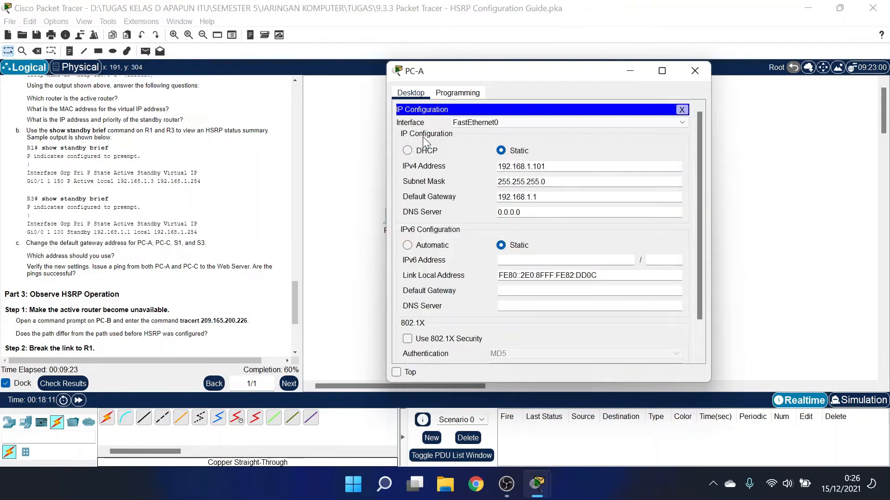
click(549, 197)
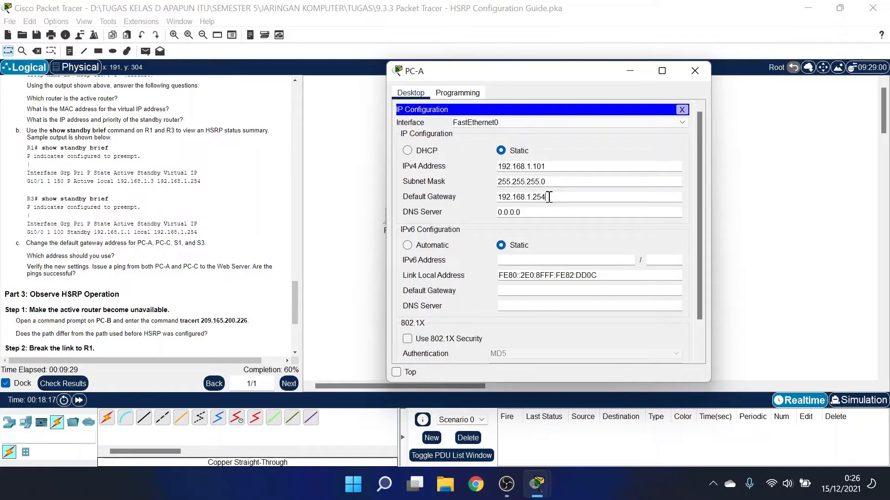
text(254)
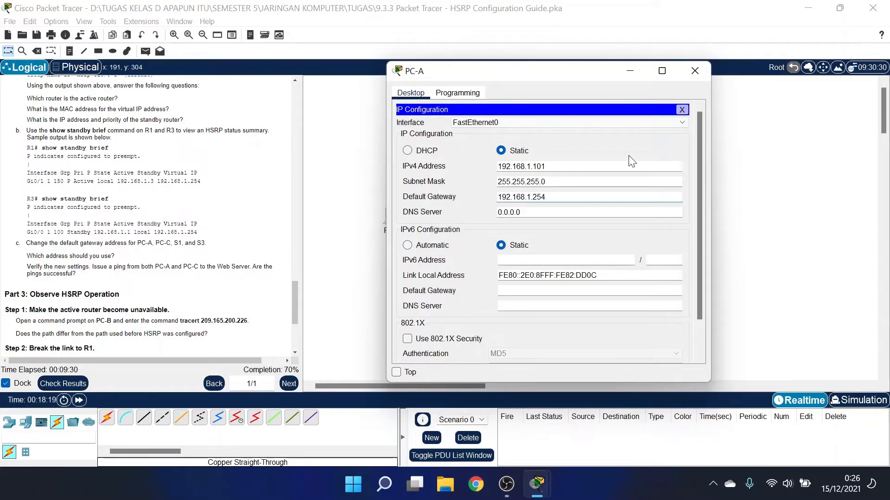
Close PC-A's IP configuration and set PC-B's IPv4 default gateway to 192.168.1.254.
click(682, 110)
click(636, 72)
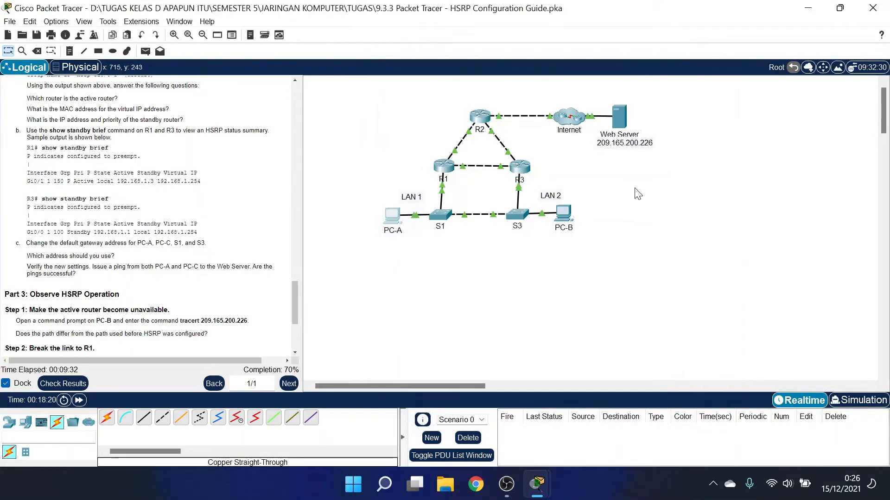
click(560, 218)
click(695, 100)
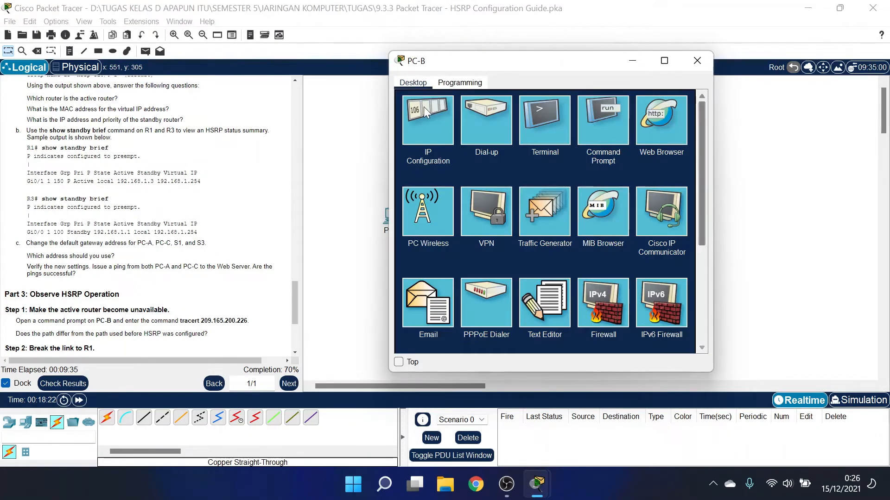
click(423, 111)
click(559, 188)
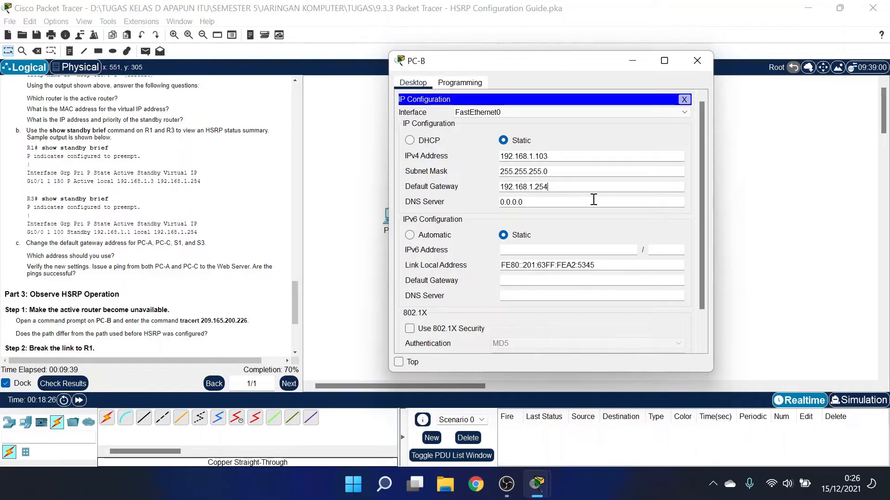
click(684, 99)
click(751, 213)
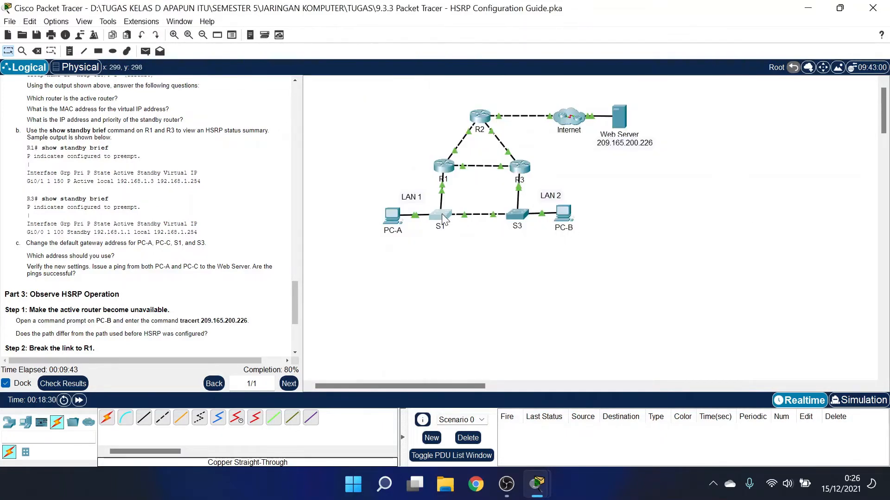
Enter global configuration mode on S1 and set its default gateway with ip default-gateway 192.168.1.254.
click(408, 209)
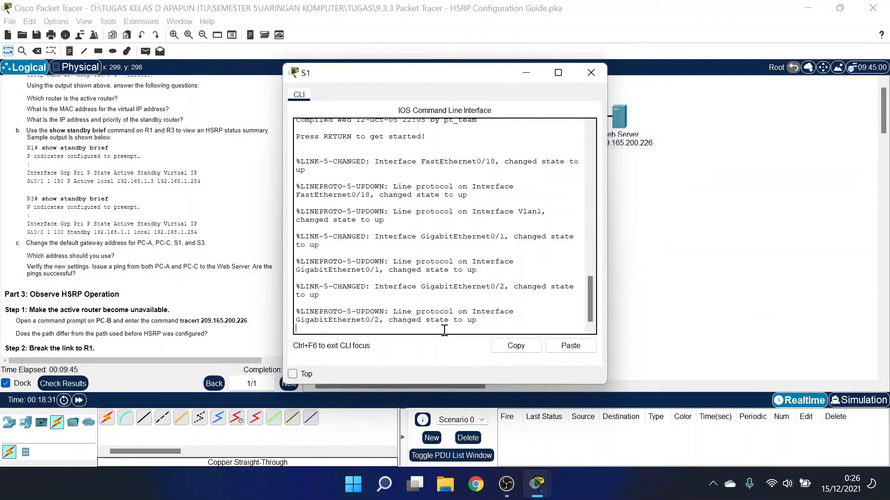
key(Return)
text(e)
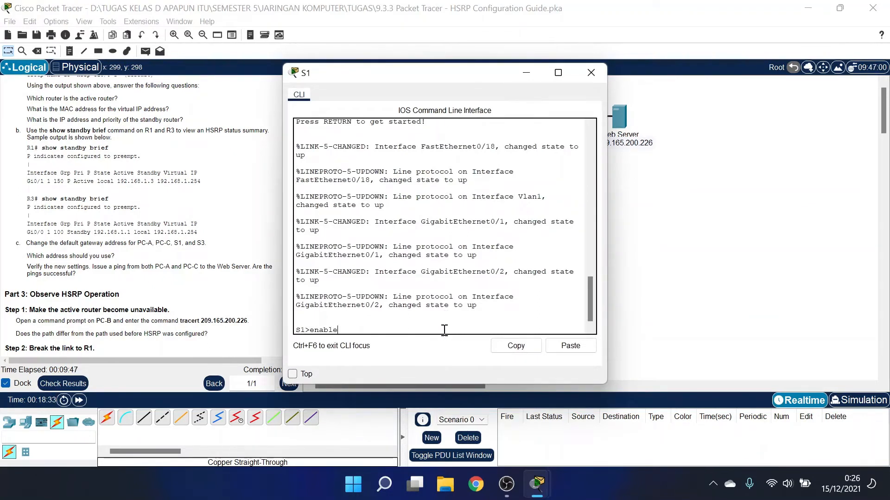
text(nable)
key(Return)
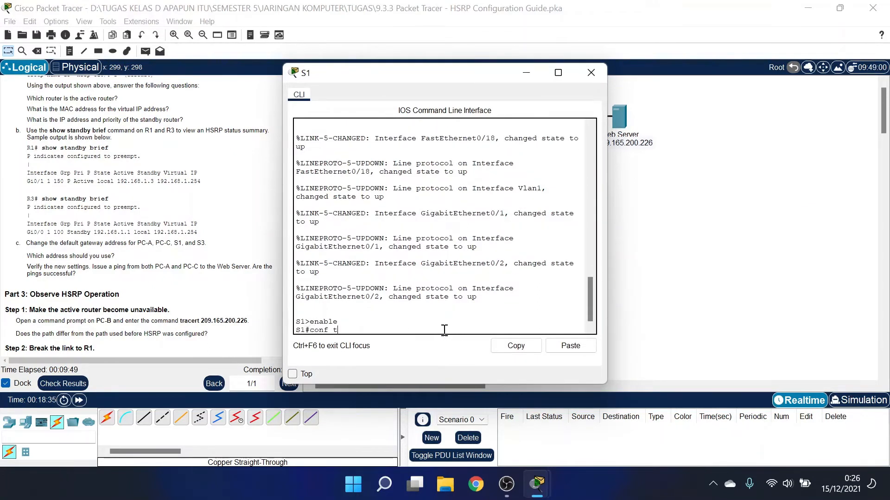
text(conf t)
key(Return)
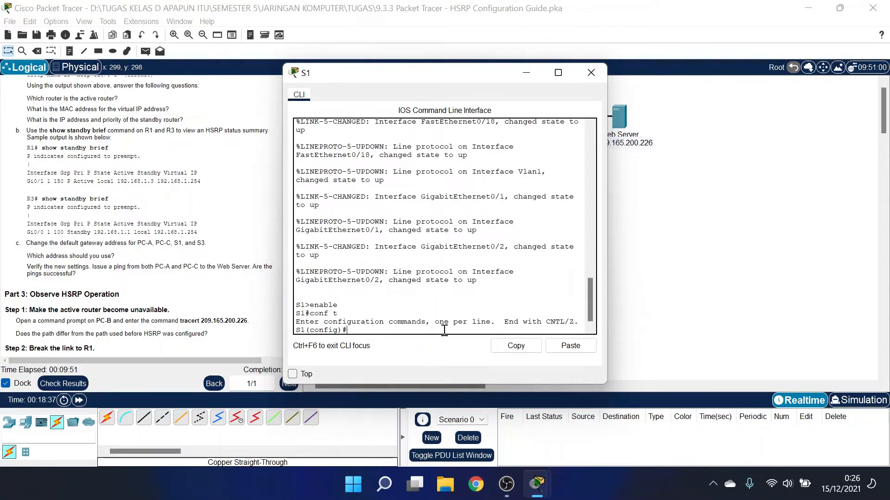
text(ip default-gateway 192.168.1.254)
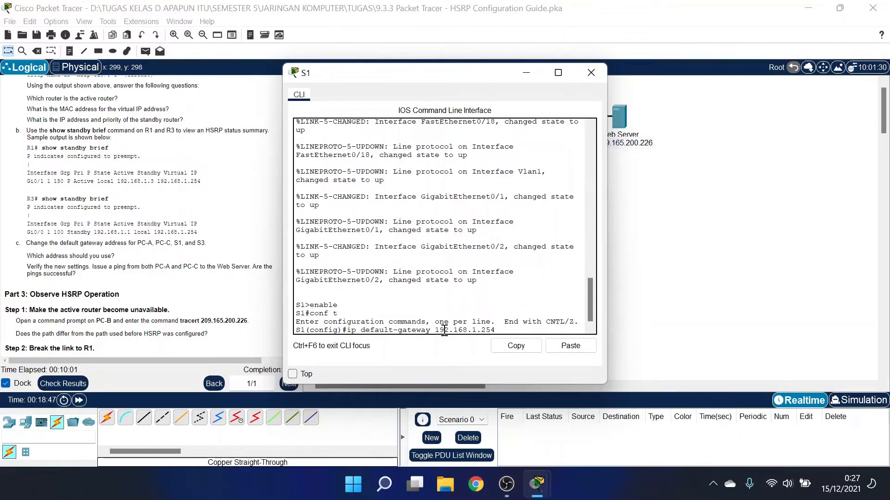
key(Return)
click(689, 313)
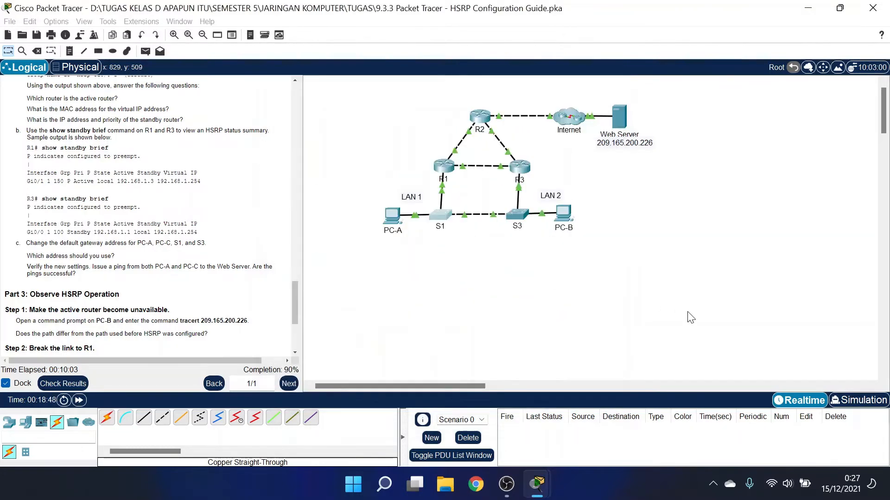
Enter global configuration mode on S3 and set its default gateway with ip default-gateway 192.168.1.254.
click(522, 217)
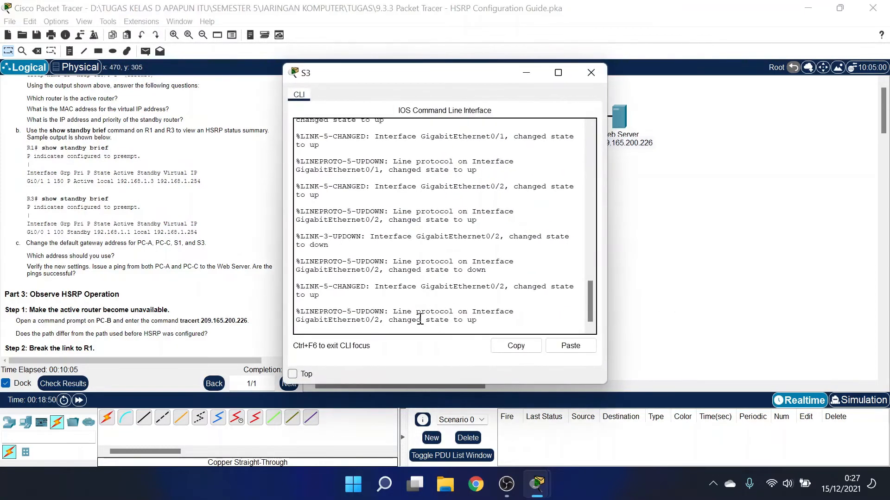
key(Return)
text(enab)
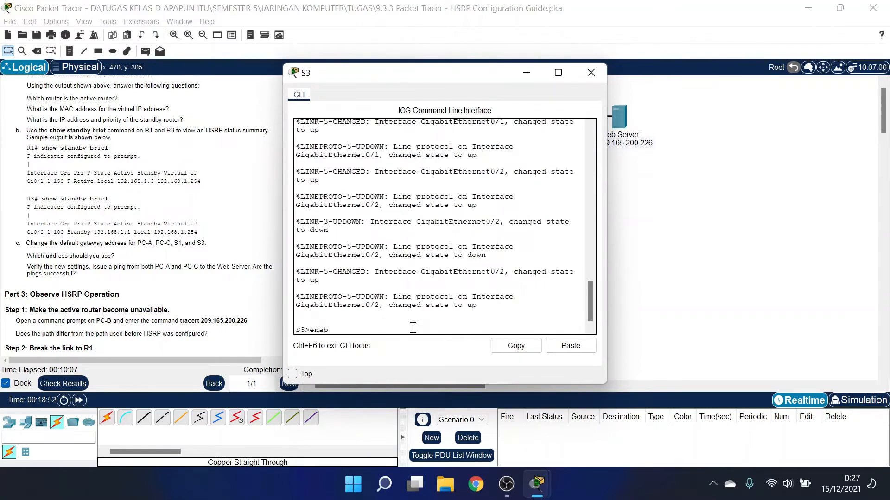
text(le)
key(Return)
text(conf t)
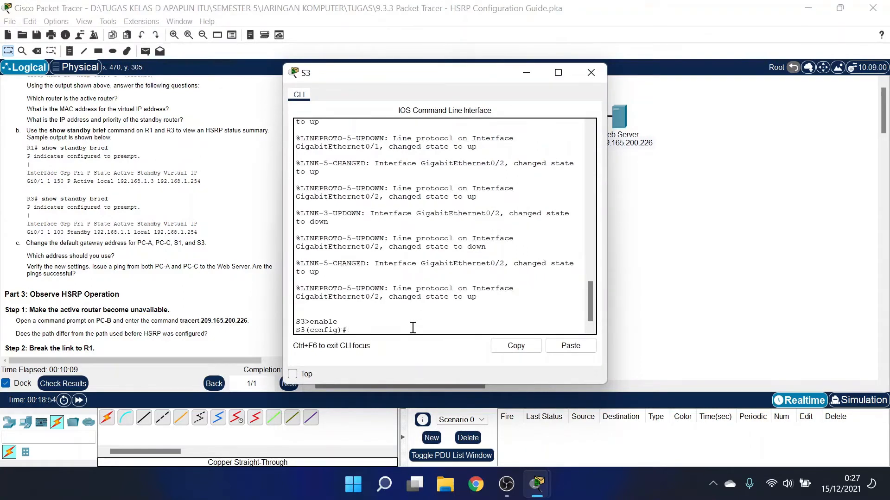
key(Return)
text(ip default-gateway 192.168.1.)
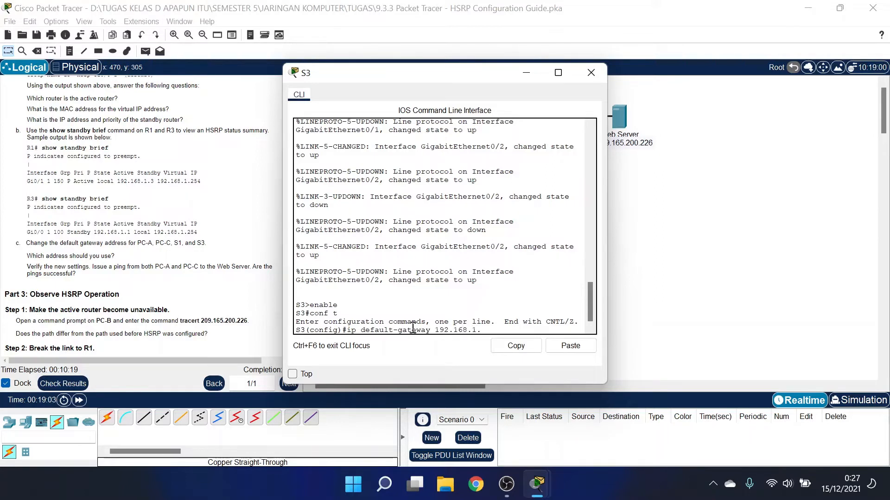
text(54)
key(Return)
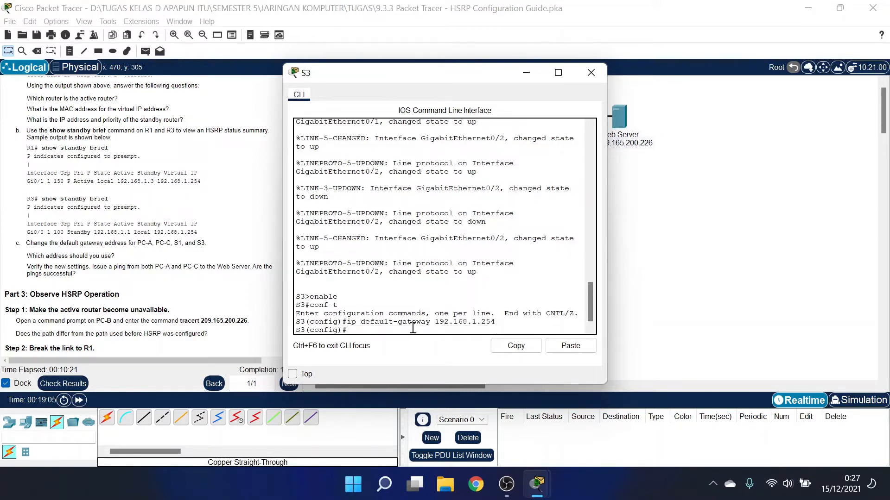
click(727, 317)
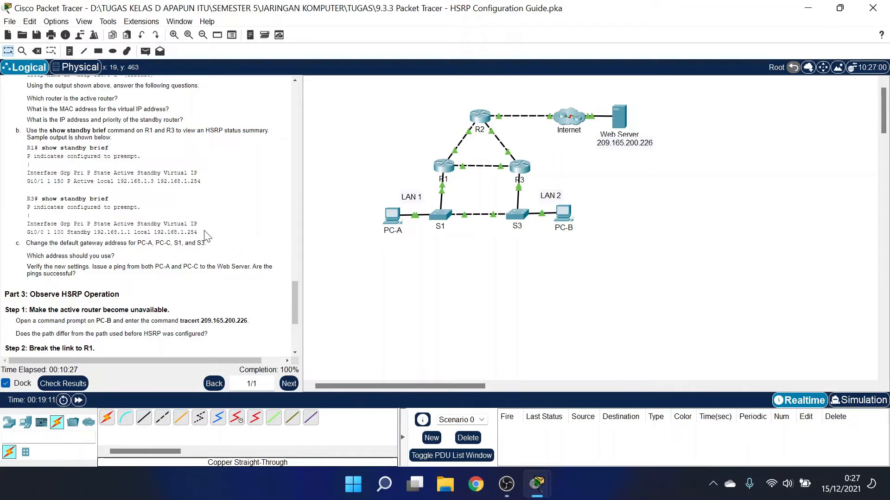
Highlight the virtual IP in the instructions' sample output and ping 192.168.1.254 from PC-A's command prompt.
drag(197, 233, 157, 233)
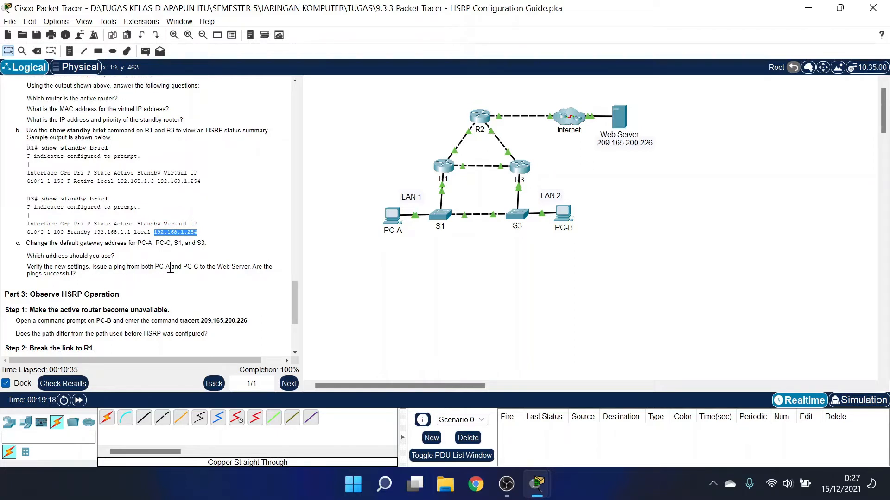
click(523, 262)
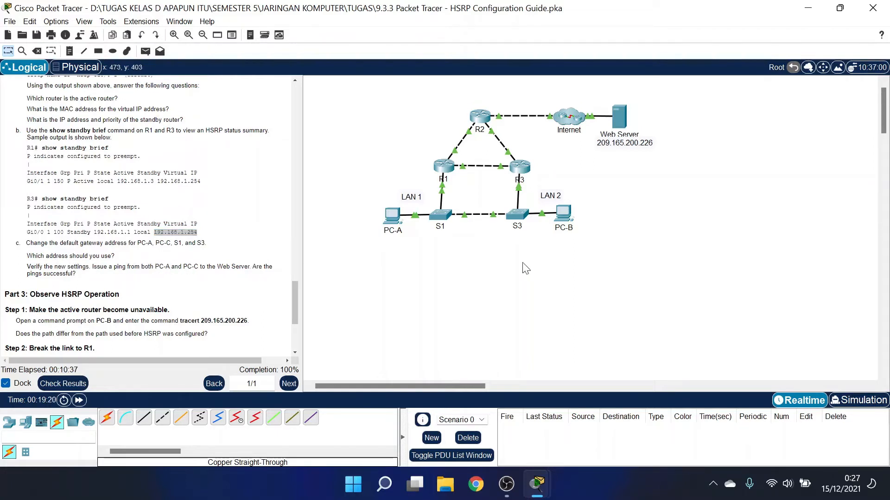
click(392, 217)
click(606, 130)
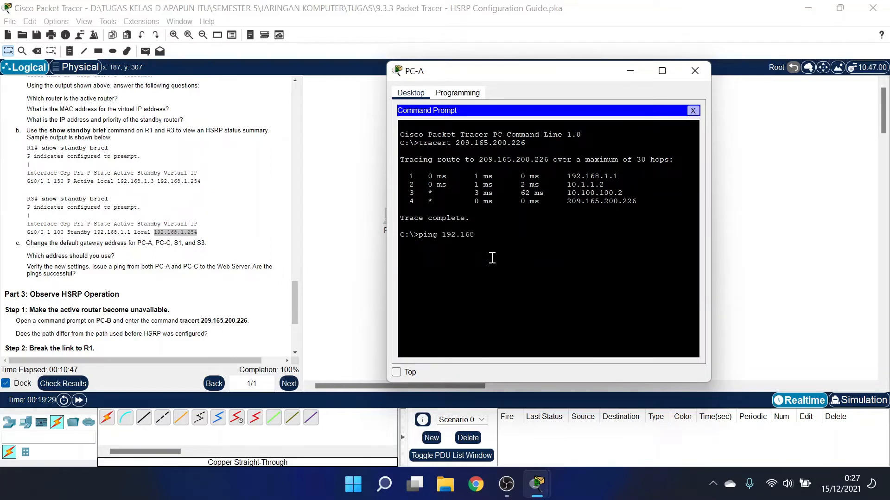
text(ping 192.168.1.254)
key(Return)
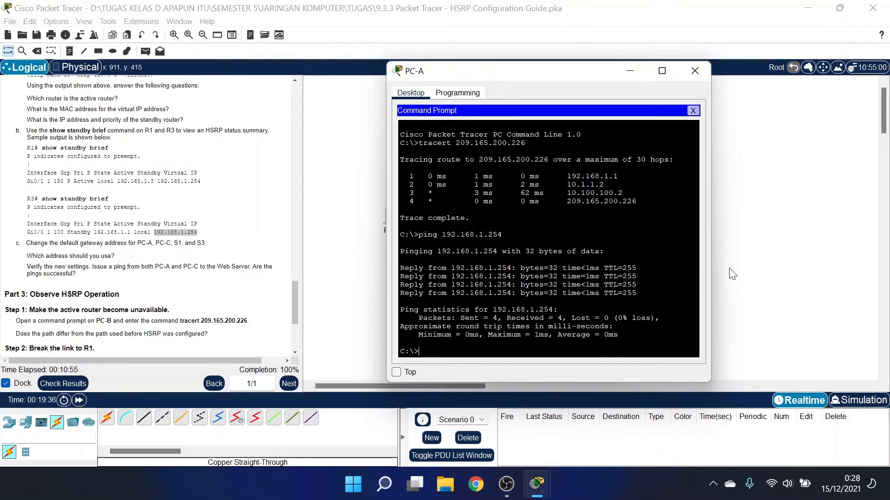
click(768, 273)
Ping the virtual gateway 192.168.1.254 from PC-B's command prompt.
click(563, 219)
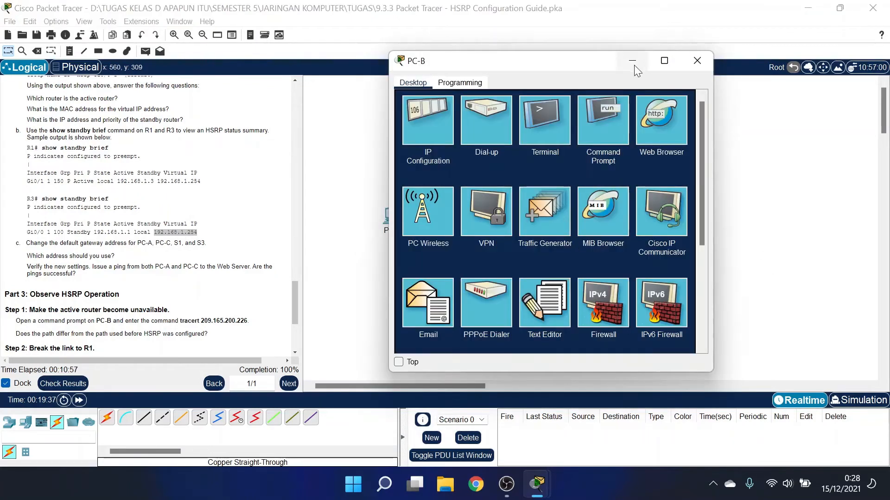
click(597, 138)
scroll(539, 264, down, 5)
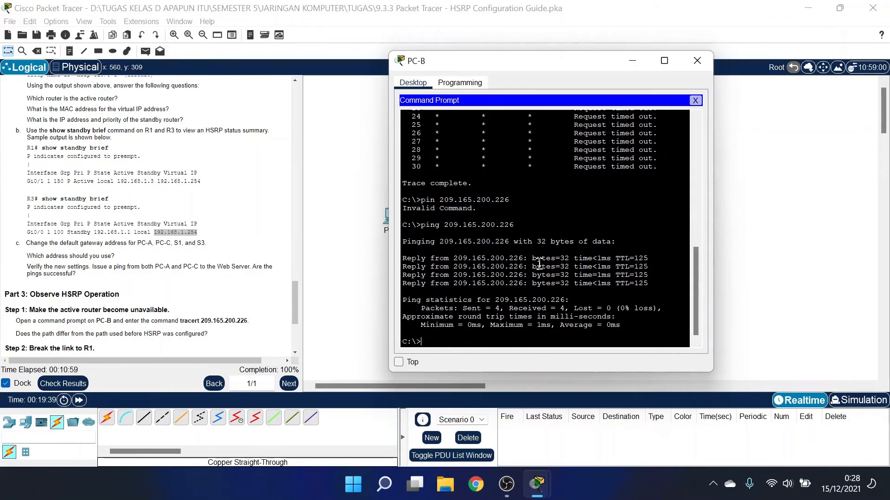
text(ping )
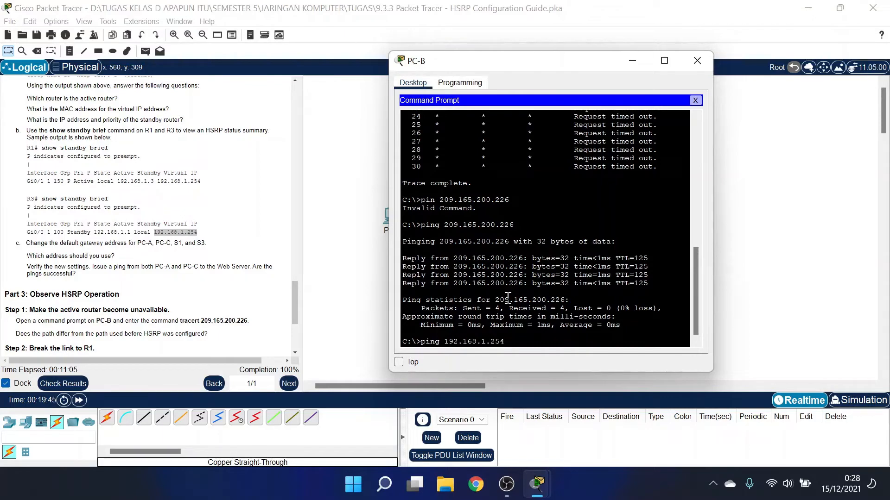
text(192.168.1.254)
key(Return)
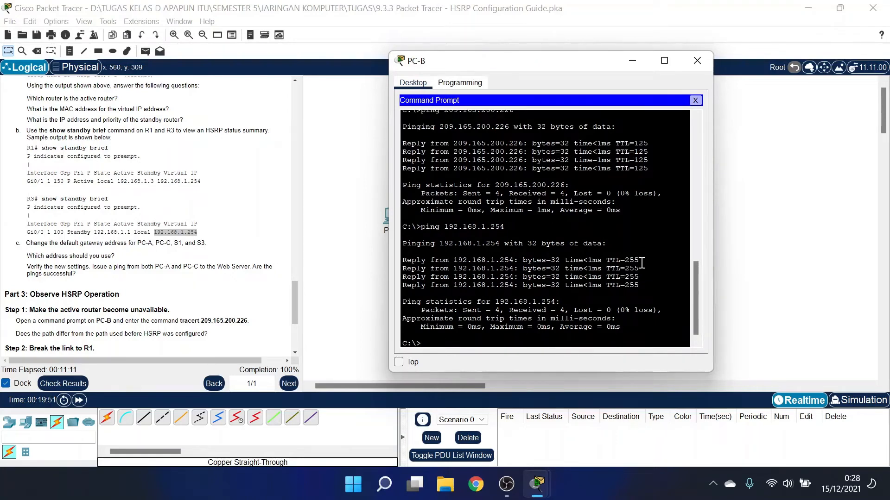
click(757, 266)
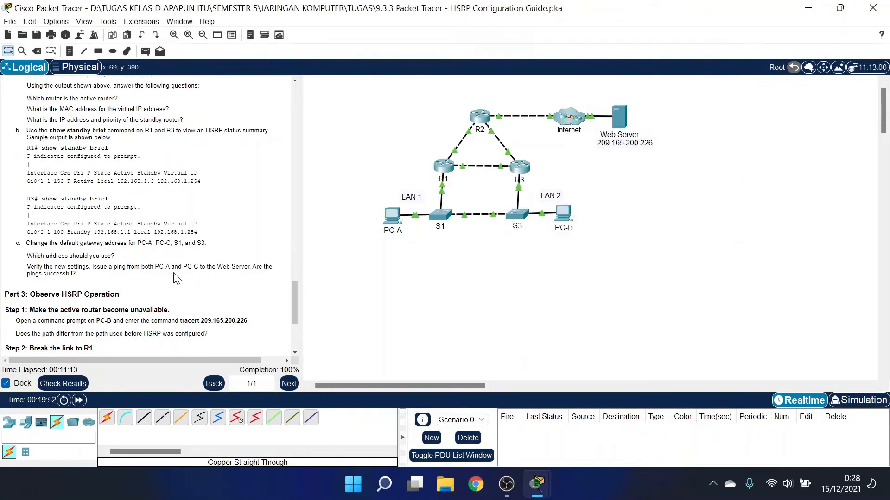
Read the Part 3 instructions and run tracert 209.165.200.226 from PC-B's command prompt.
scroll(176, 278, down, 3)
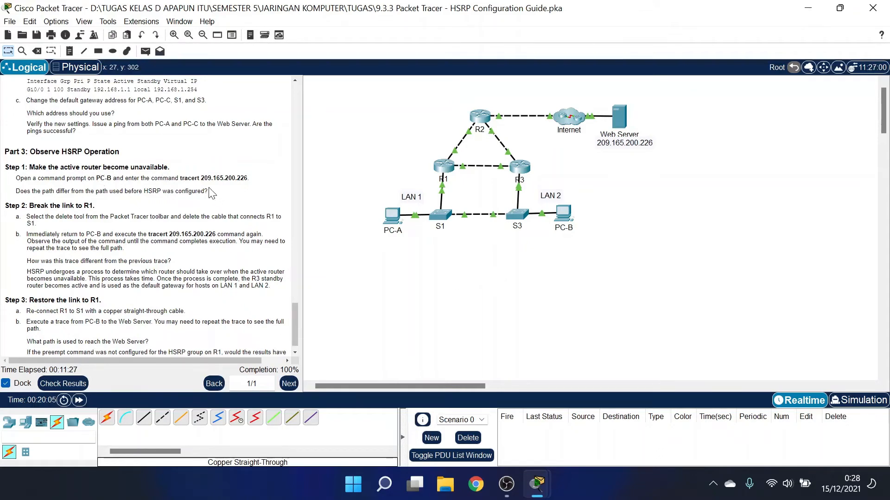
click(563, 214)
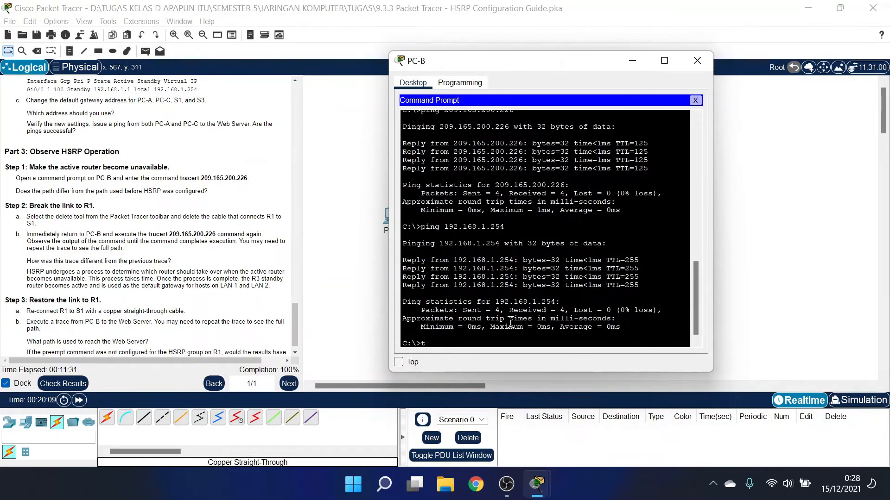
text(tracert 209.165.200.226)
key(Return)
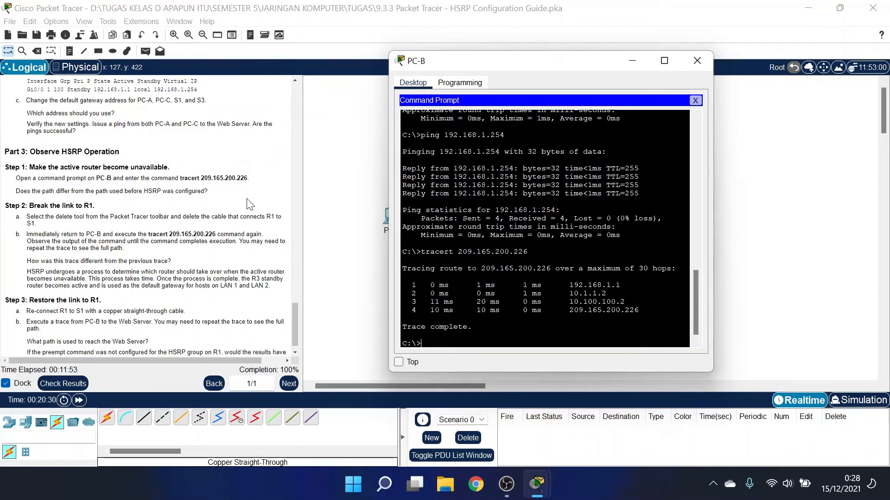
Compare PC-B's first trace to the Web Server with its latest one, moving the window to uncover the topology.
scroll(478, 253, up, 3)
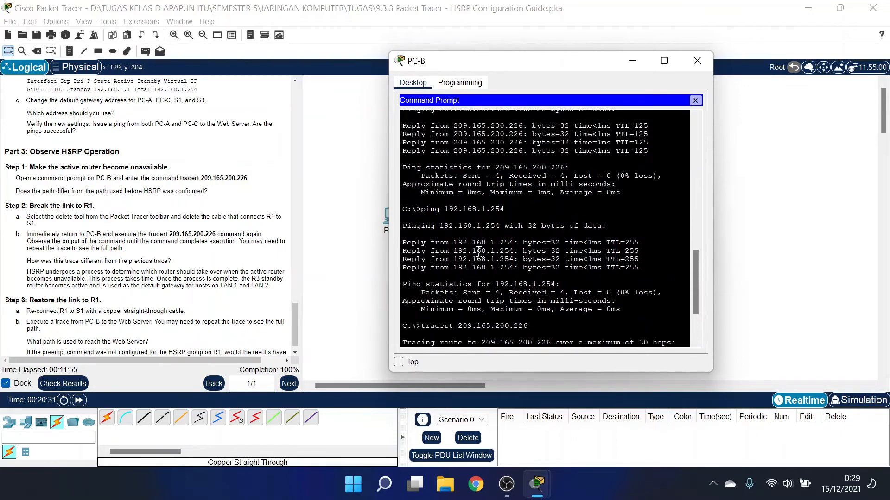
scroll(478, 253, up, 15)
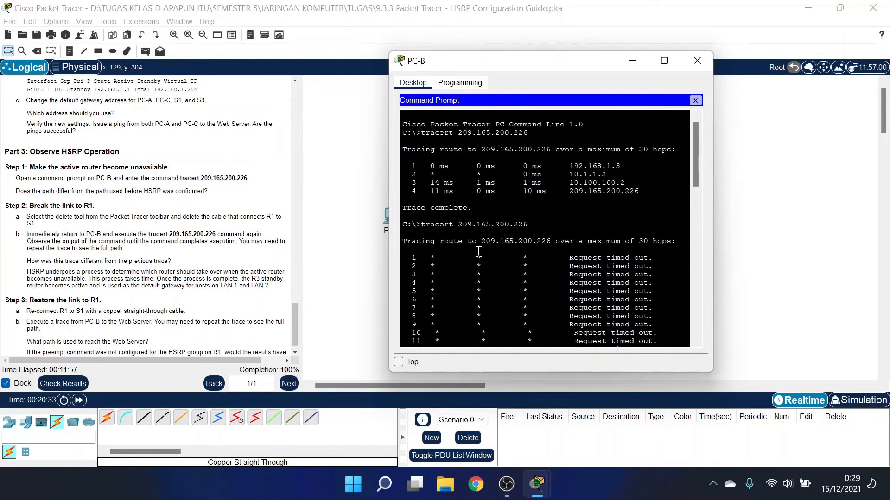
drag(499, 60, 557, 34)
scroll(542, 98, down, 20)
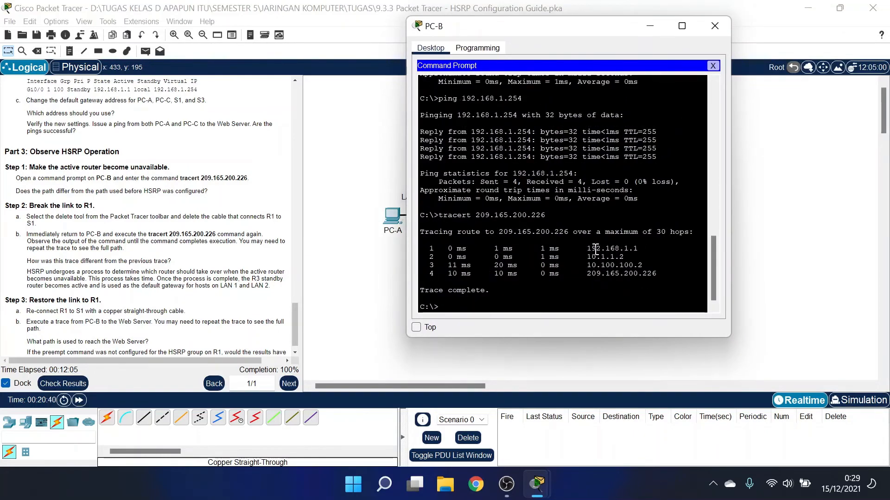
Delete the cable that connects R1 to S1.
click(349, 268)
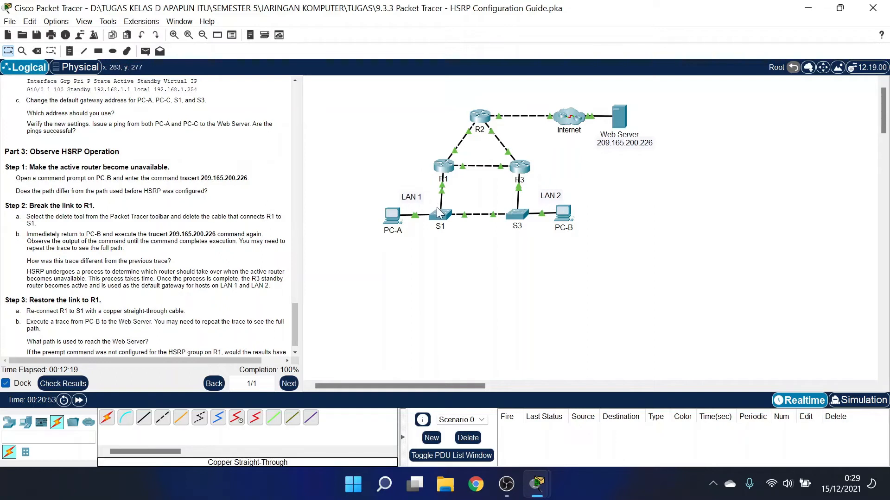
click(37, 51)
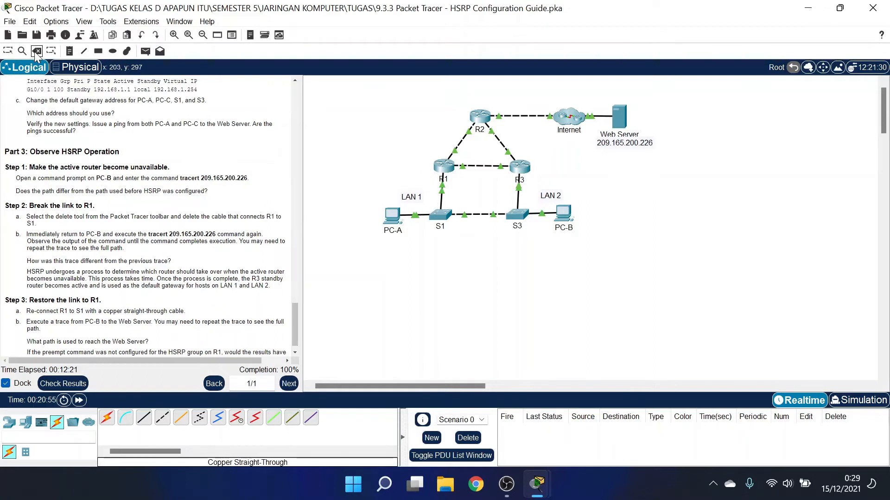
click(441, 200)
Repeat tracert 209.165.200.226 from PC-B's command prompt with the R1–S1 link broken.
click(563, 214)
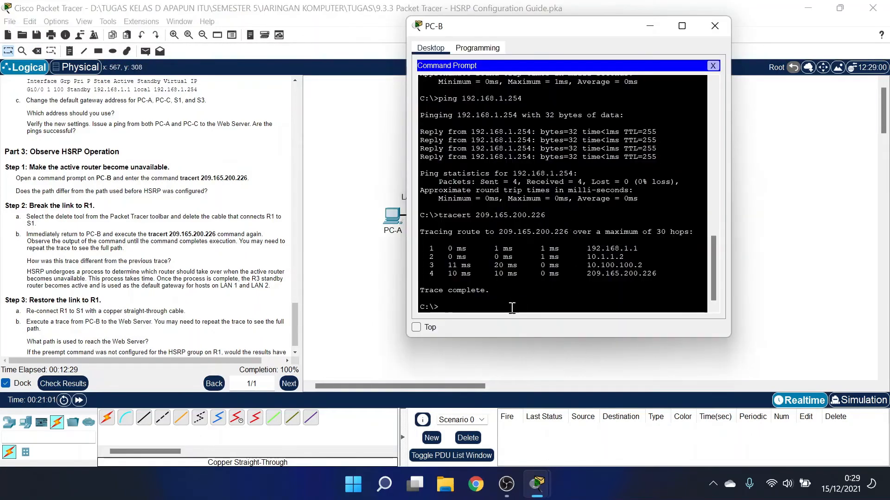
key(Up)
key(Return)
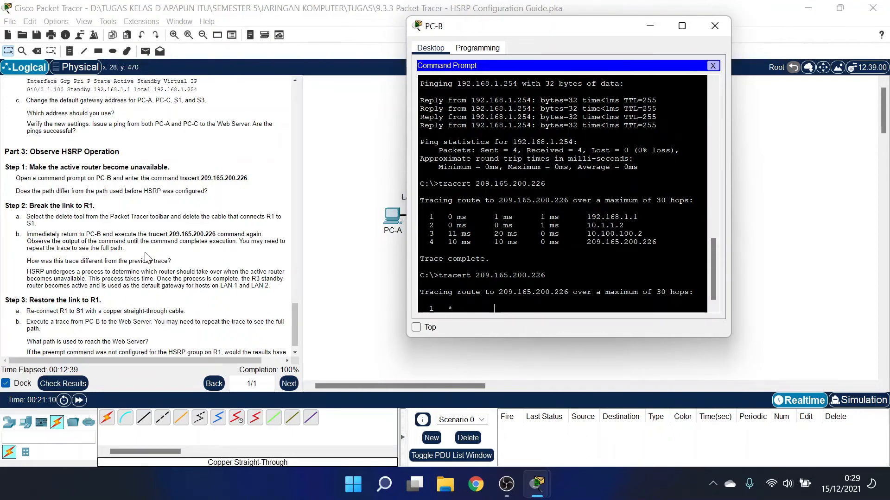
Run tracert 209.165.200.226 from PC-B once more and compare its path with the topology lacking the R1–S1 link.
scroll(163, 278, down, 1)
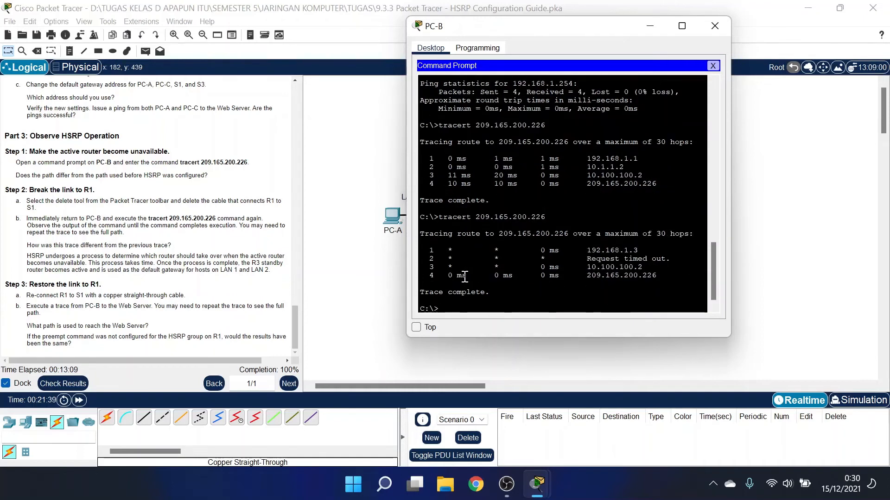
key(Up)
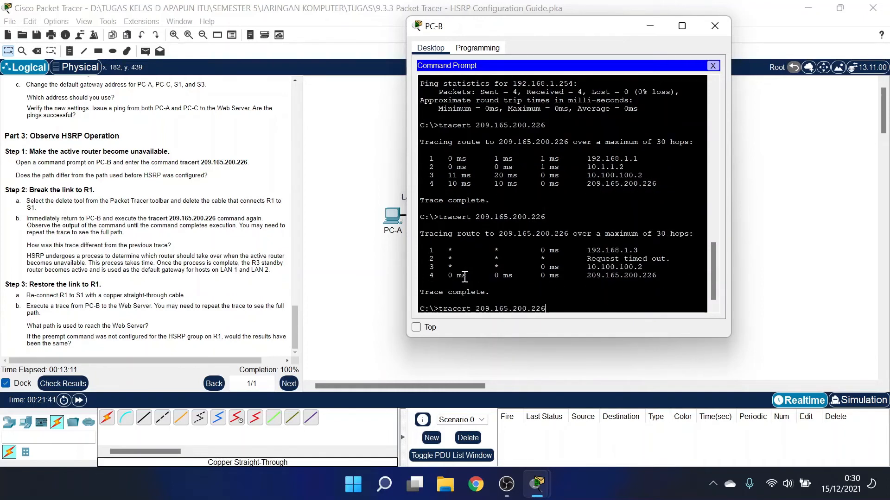
key(Return)
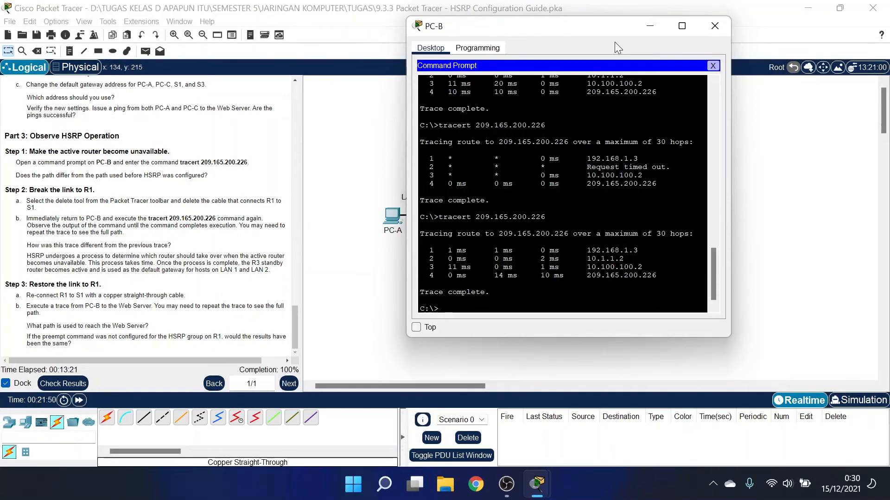
drag(565, 29, 716, 40)
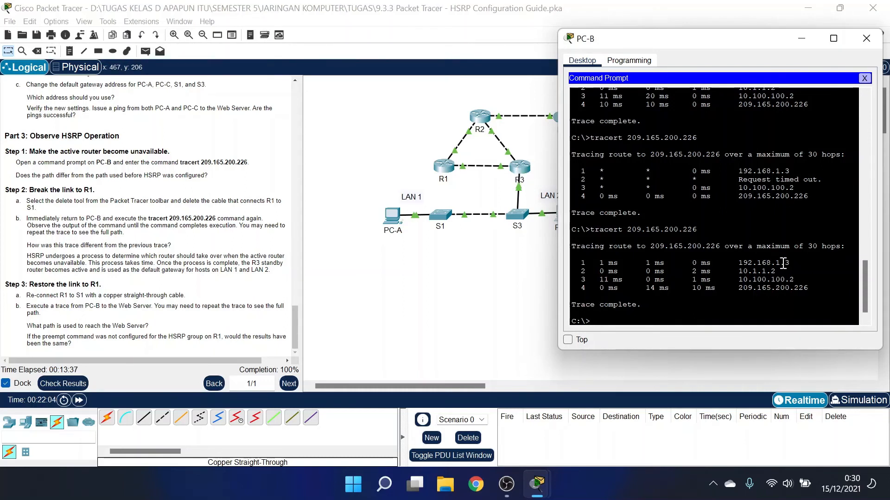
click(565, 277)
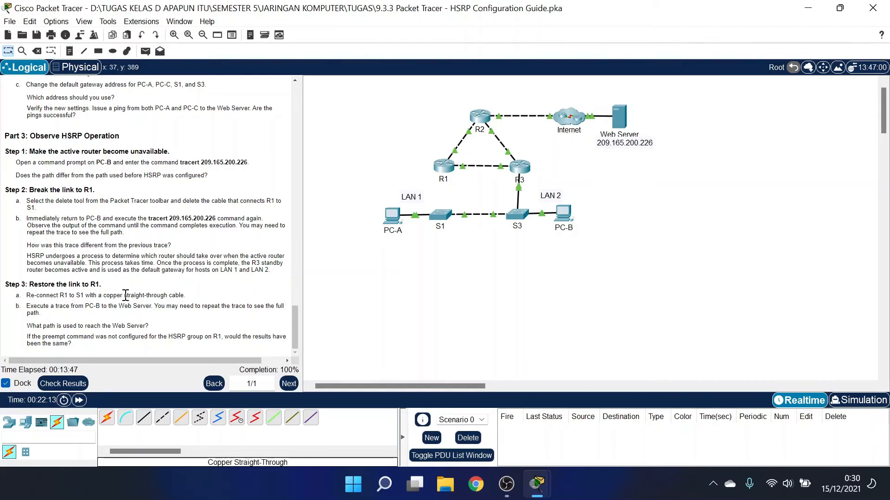
Reconnect S1 to R1's GigabitEthernet0/1 port with a copper straight-through cable and fast-forward the simulation time.
click(144, 417)
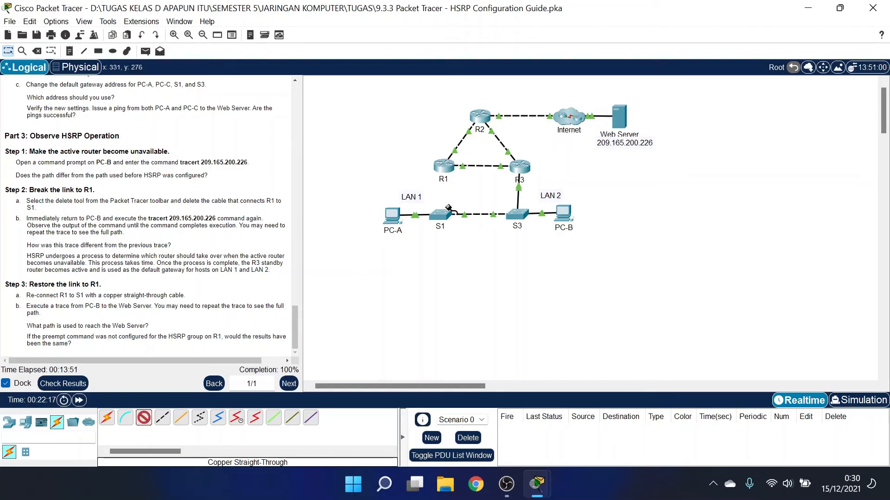
click(439, 216)
click(488, 355)
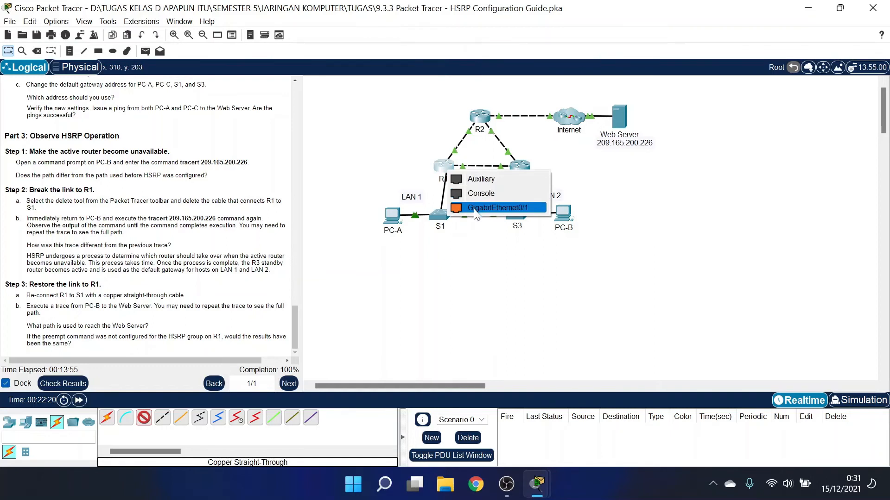
click(472, 207)
click(79, 400)
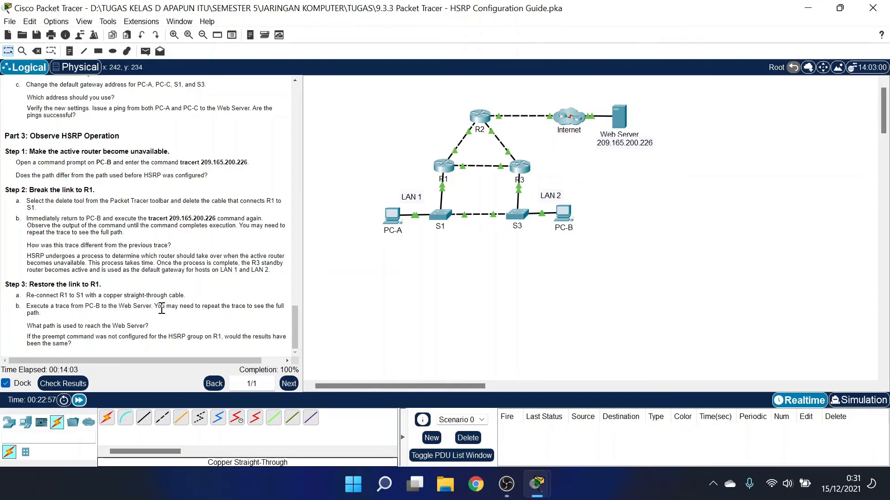
Run tracert 209.165.200.226 from PC-B with the R1–S1 link restored and compare its path with the topology.
click(568, 215)
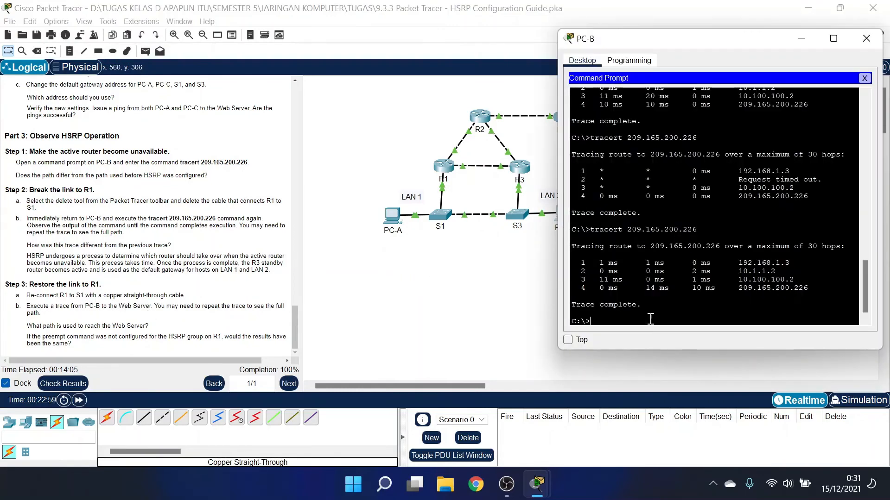
key(Up)
key(Return)
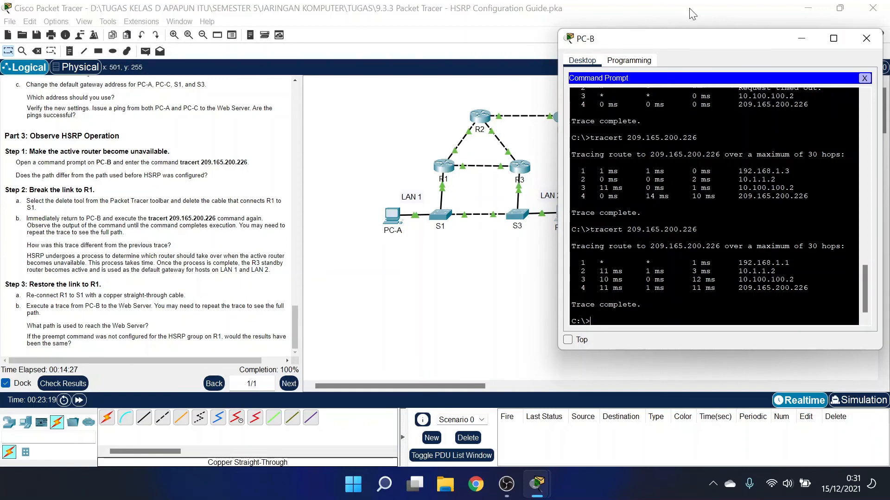
drag(692, 46, 707, 120)
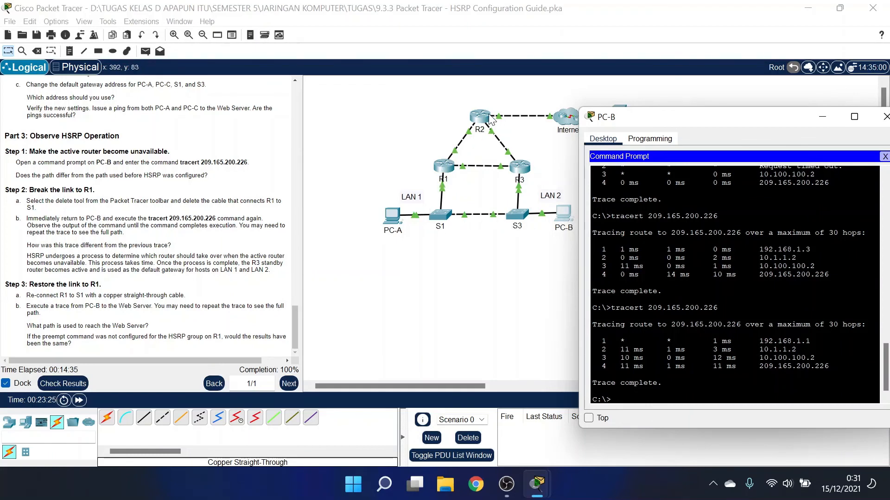
drag(648, 119, 572, 73)
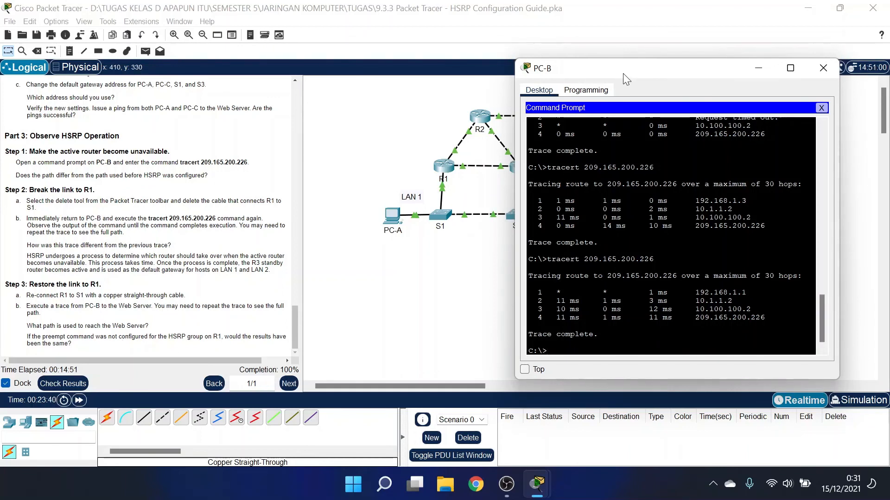
drag(623, 73, 682, 105)
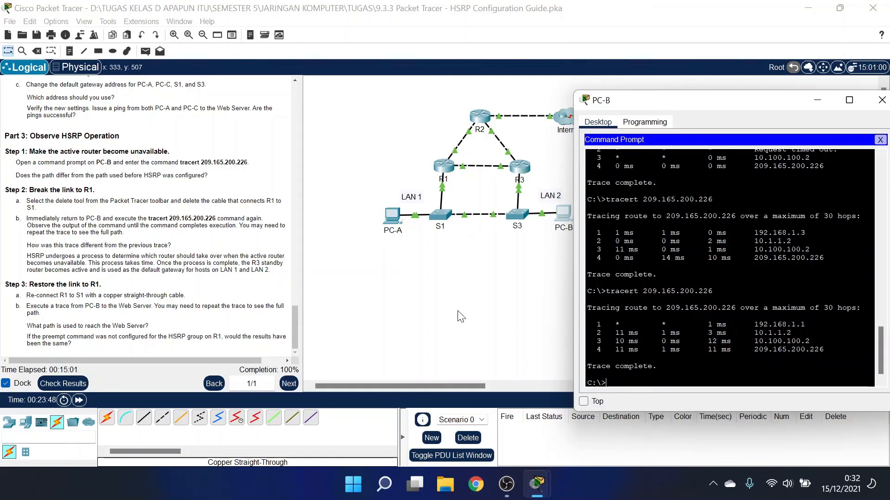
drag(726, 106, 663, 76)
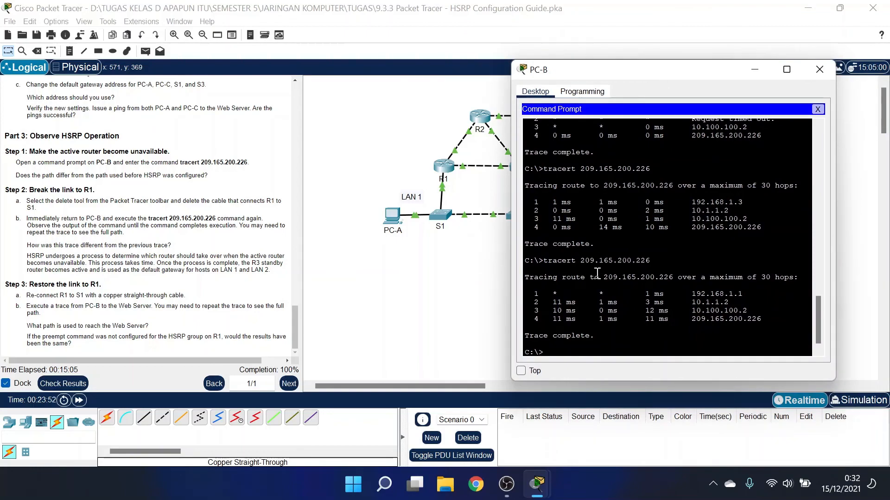